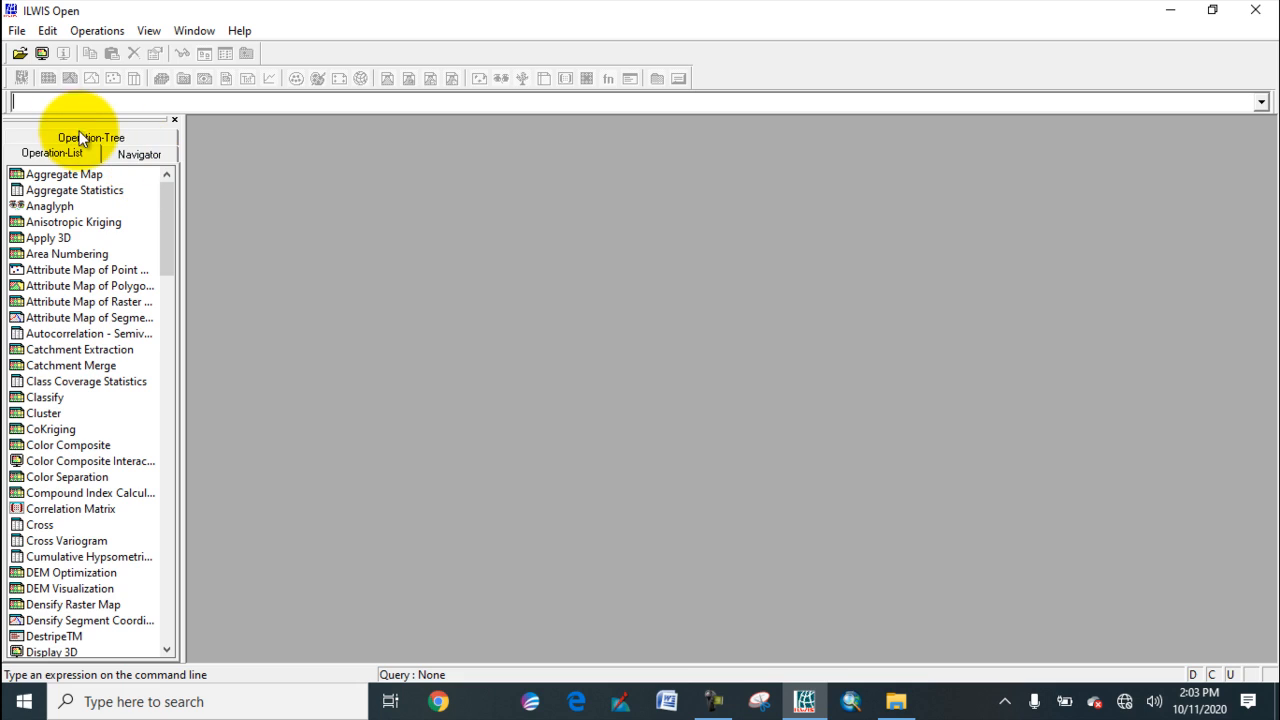
Create a new directory named georef on drive E:.
click(88, 137)
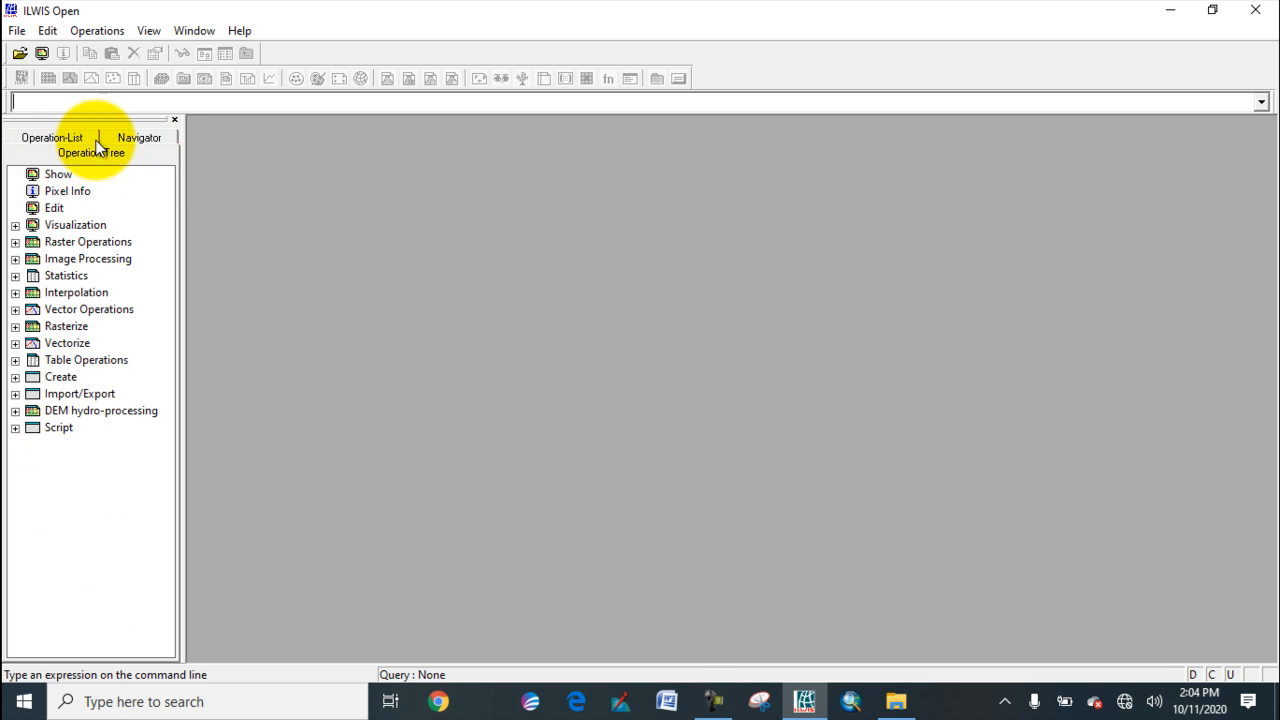
click(156, 138)
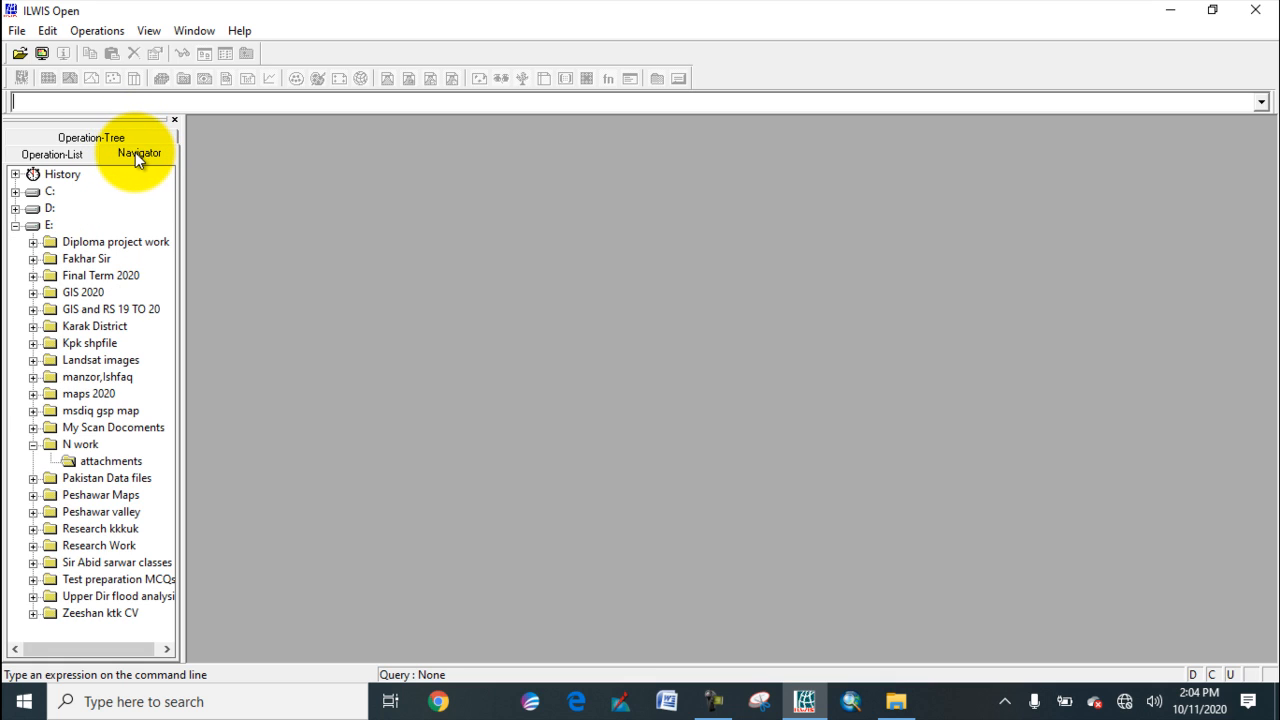
click(15, 227)
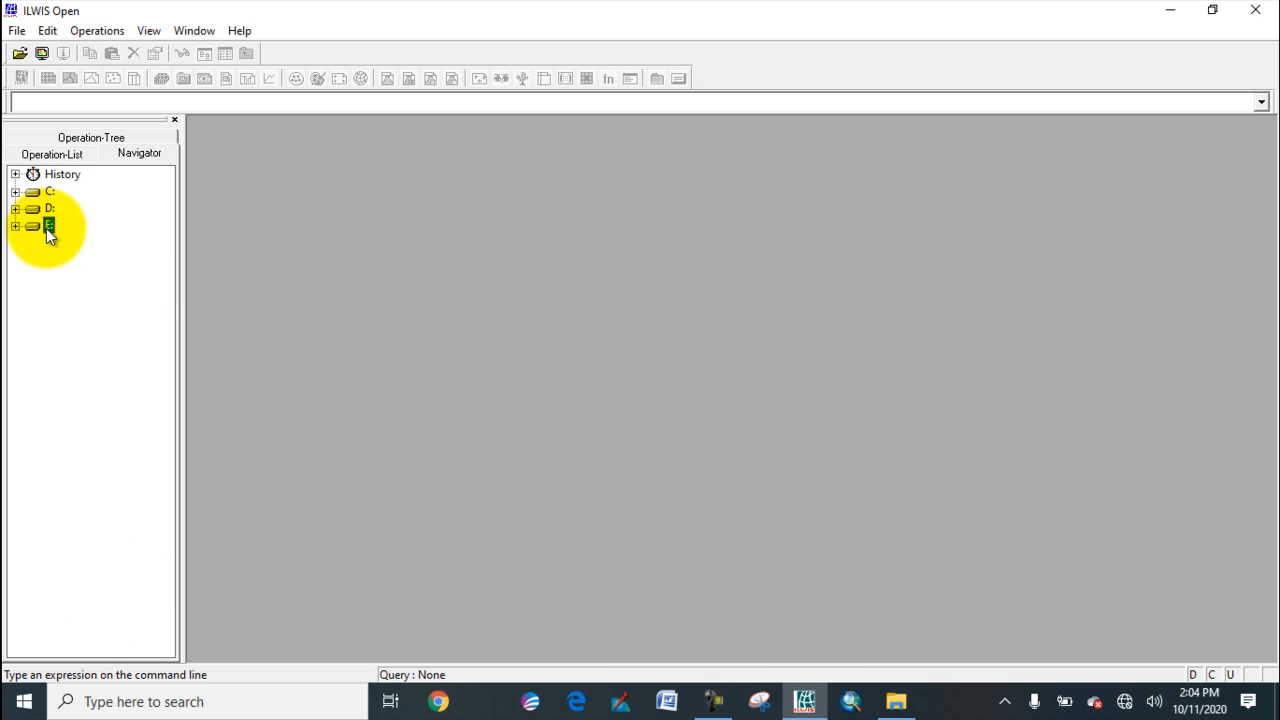
right_click(47, 228)
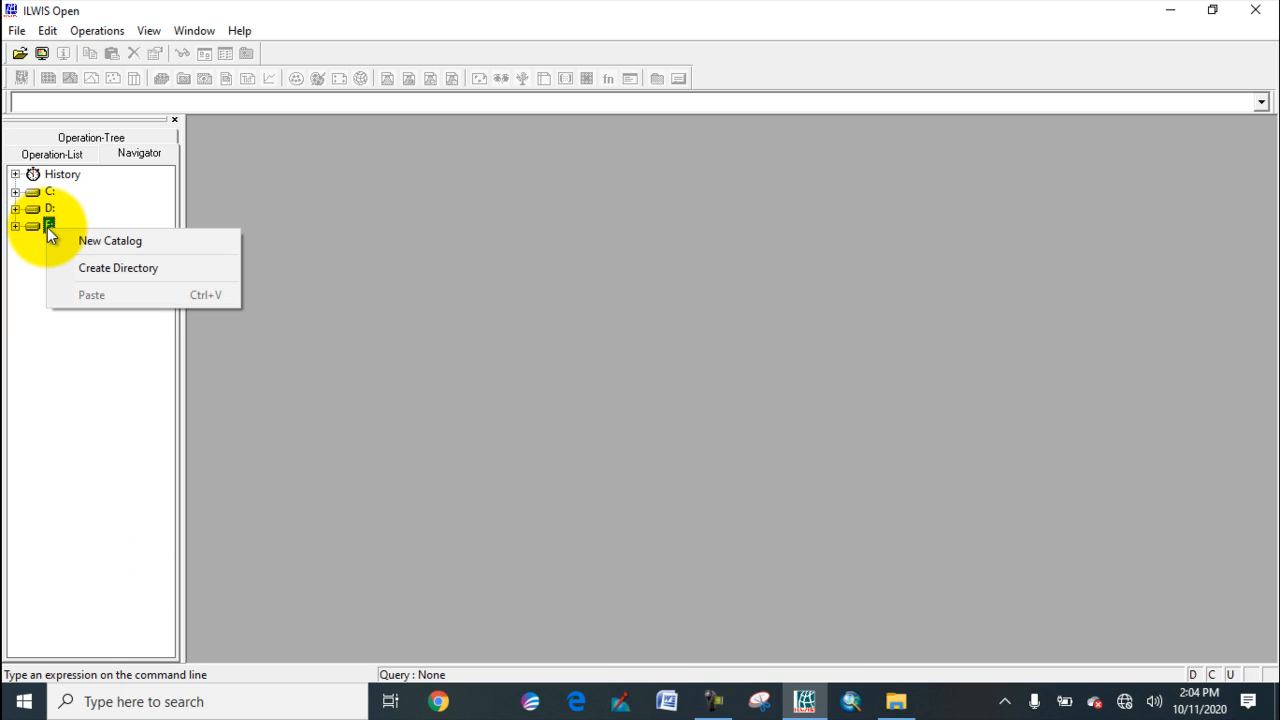
click(111, 267)
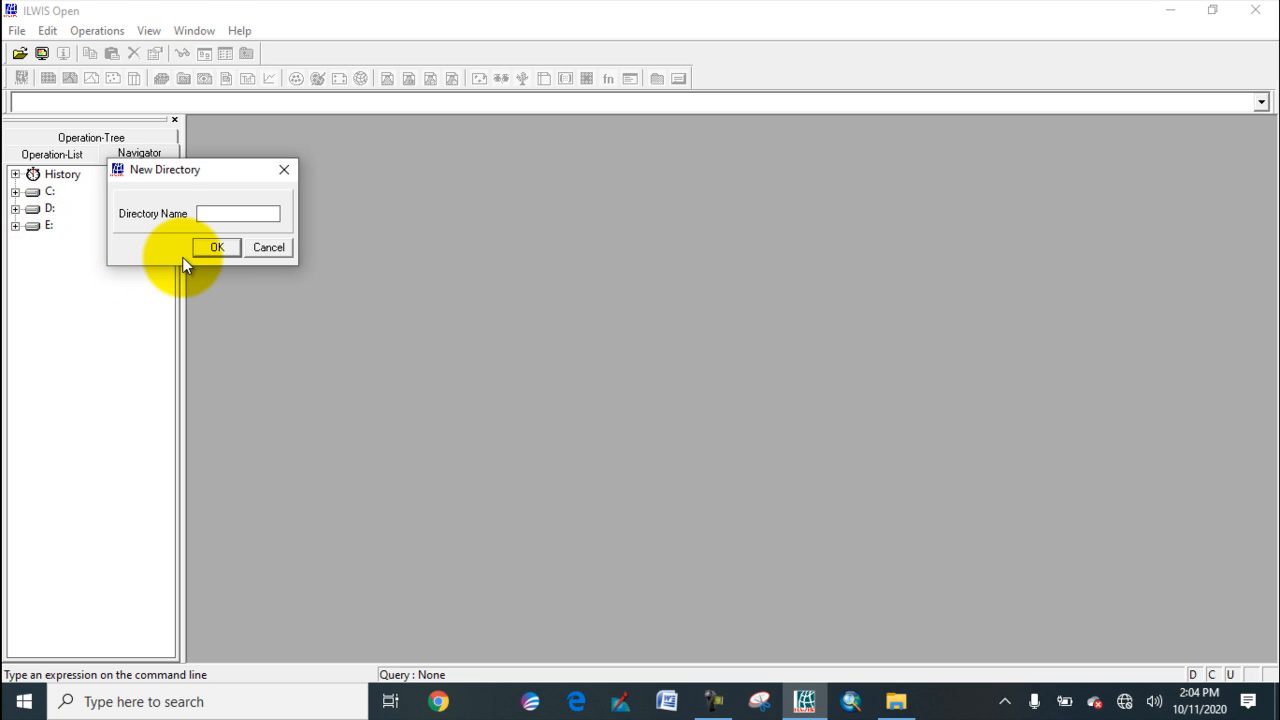
text(georef)
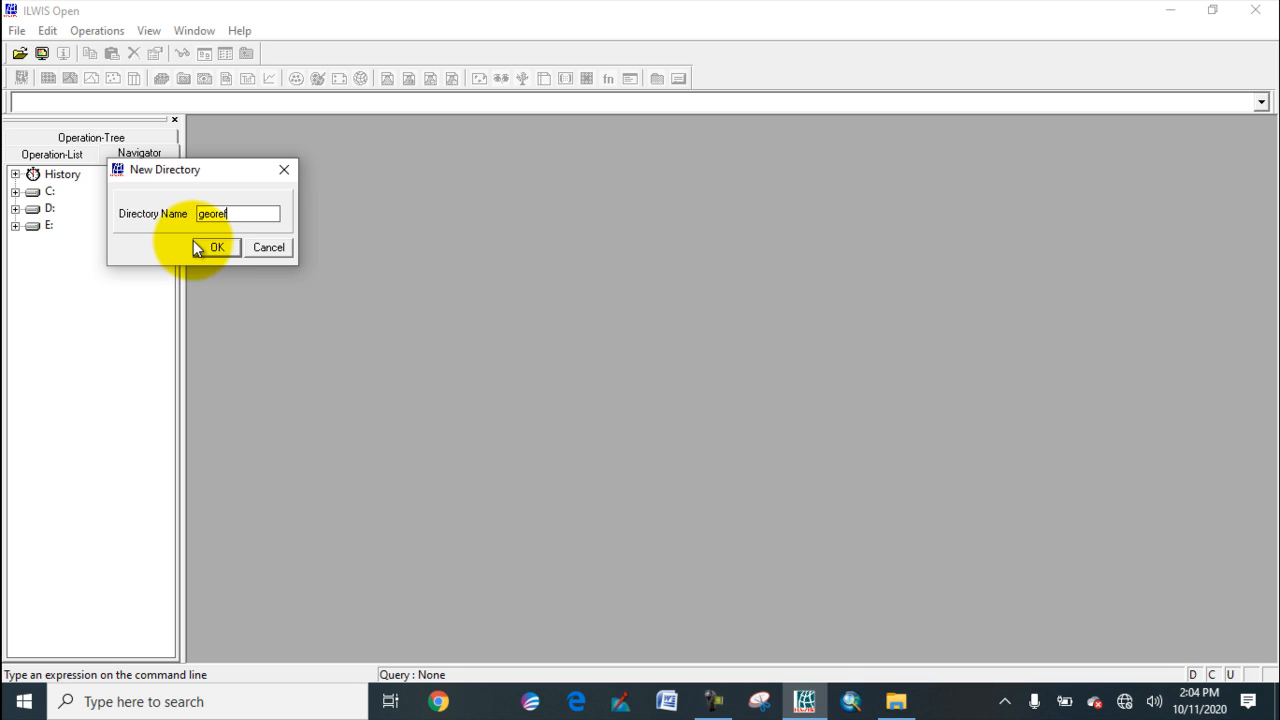
click(197, 250)
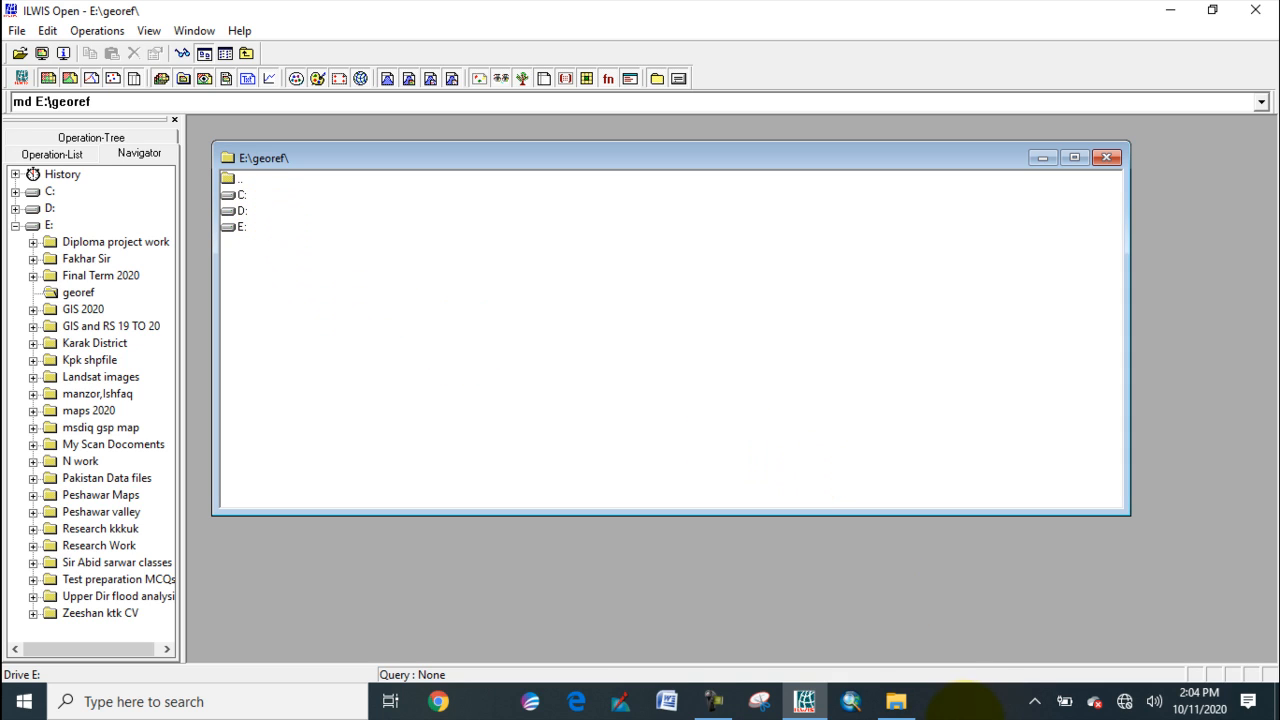
Switch to File Explorer and copy KPK MAP INDEx.jpg from the root of drive E: into the georef folder.
click(896, 701)
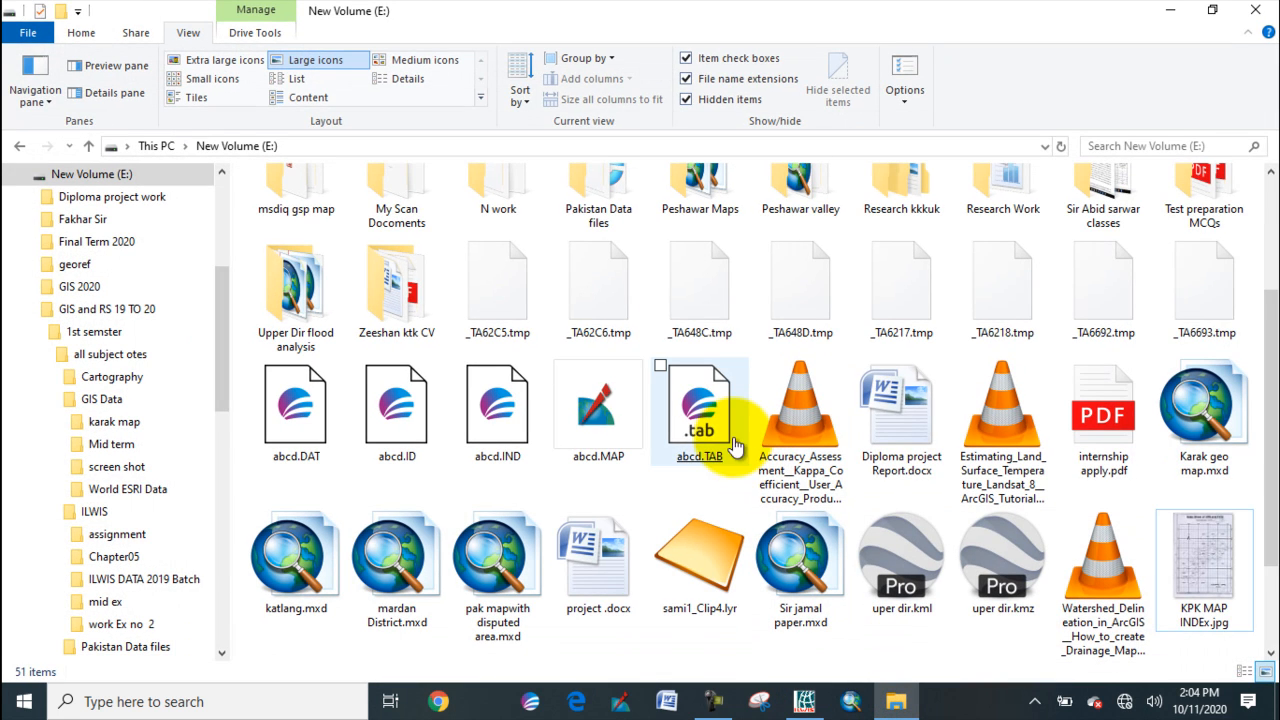
click(1205, 568)
right_click(1205, 568)
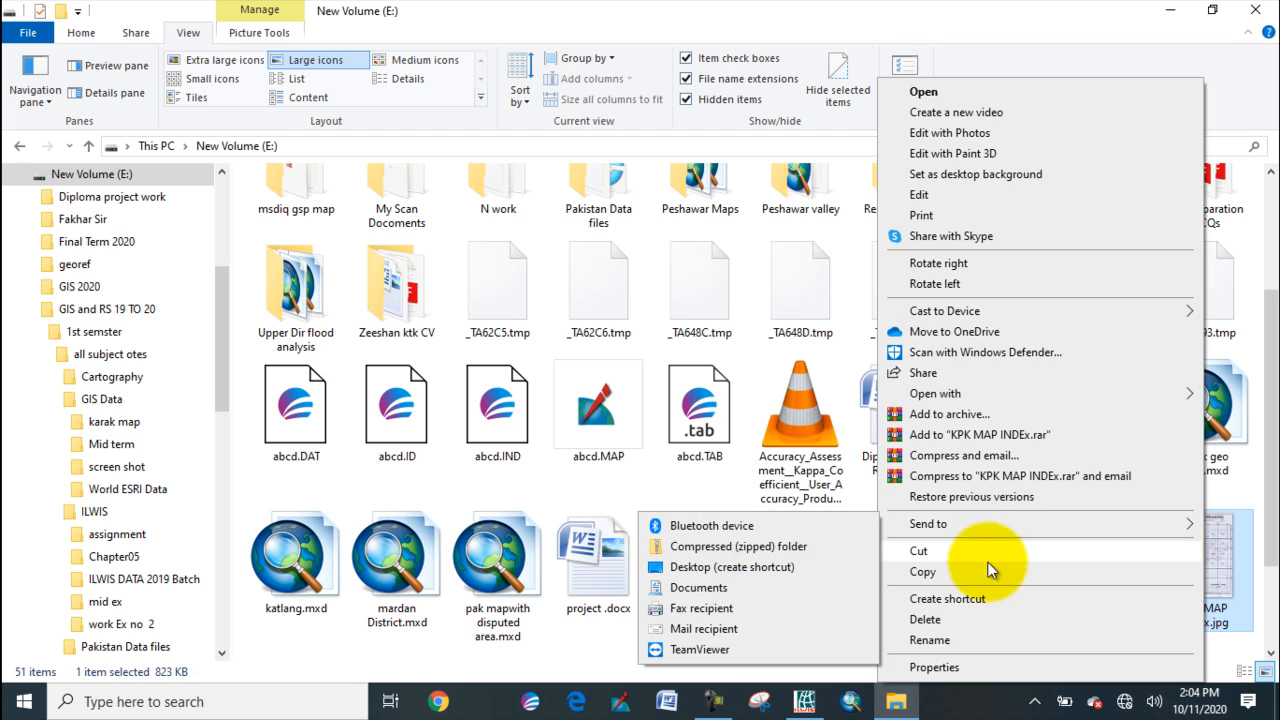
click(927, 573)
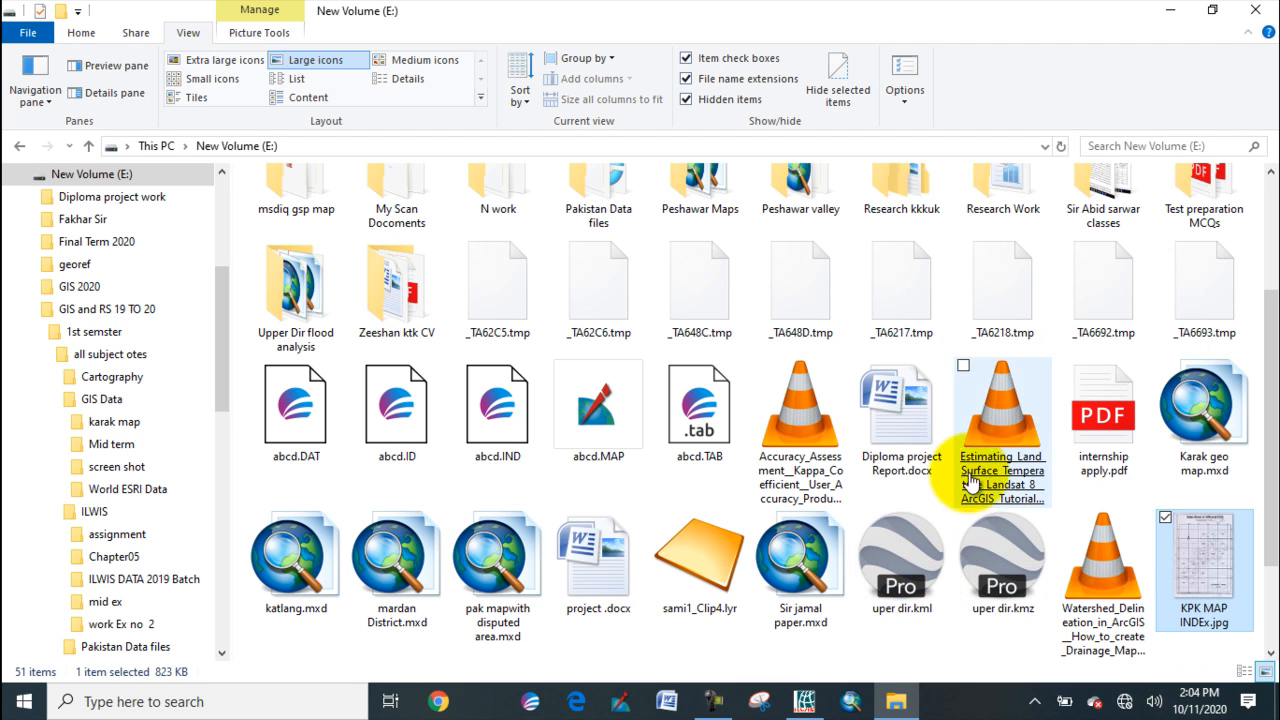
scroll(970, 483, up, 3)
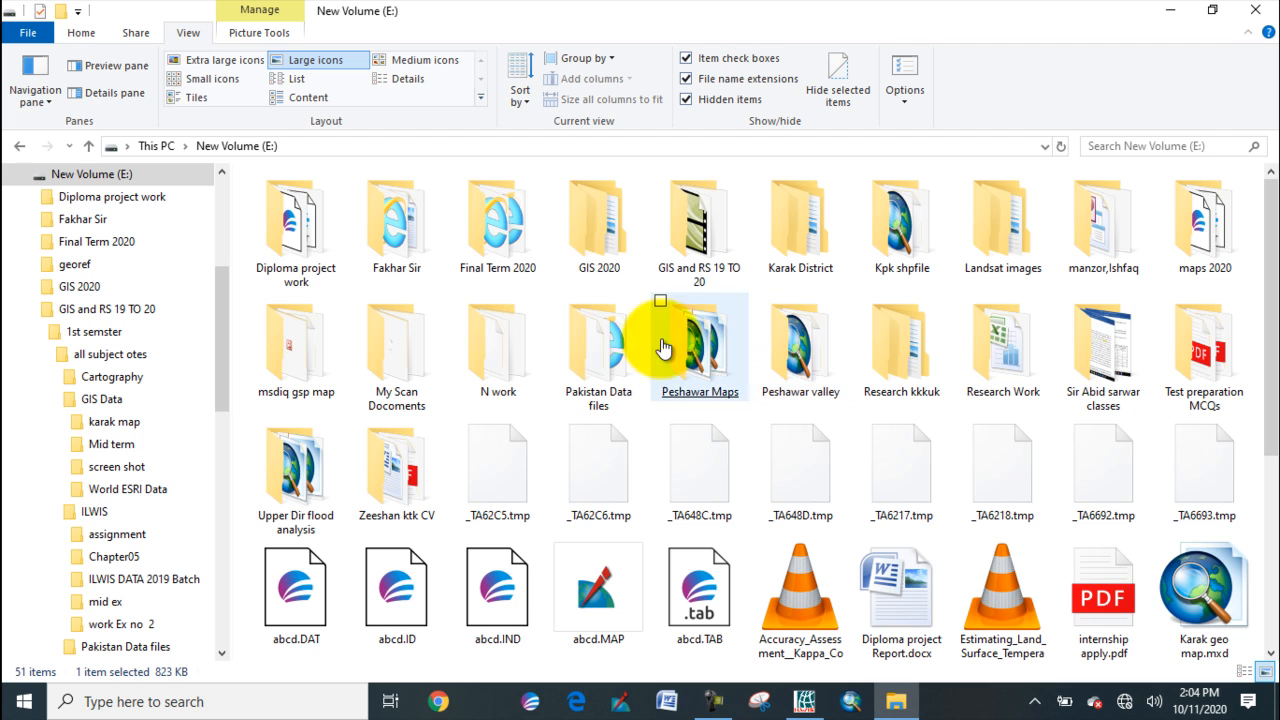
scroll(575, 364, down, 3)
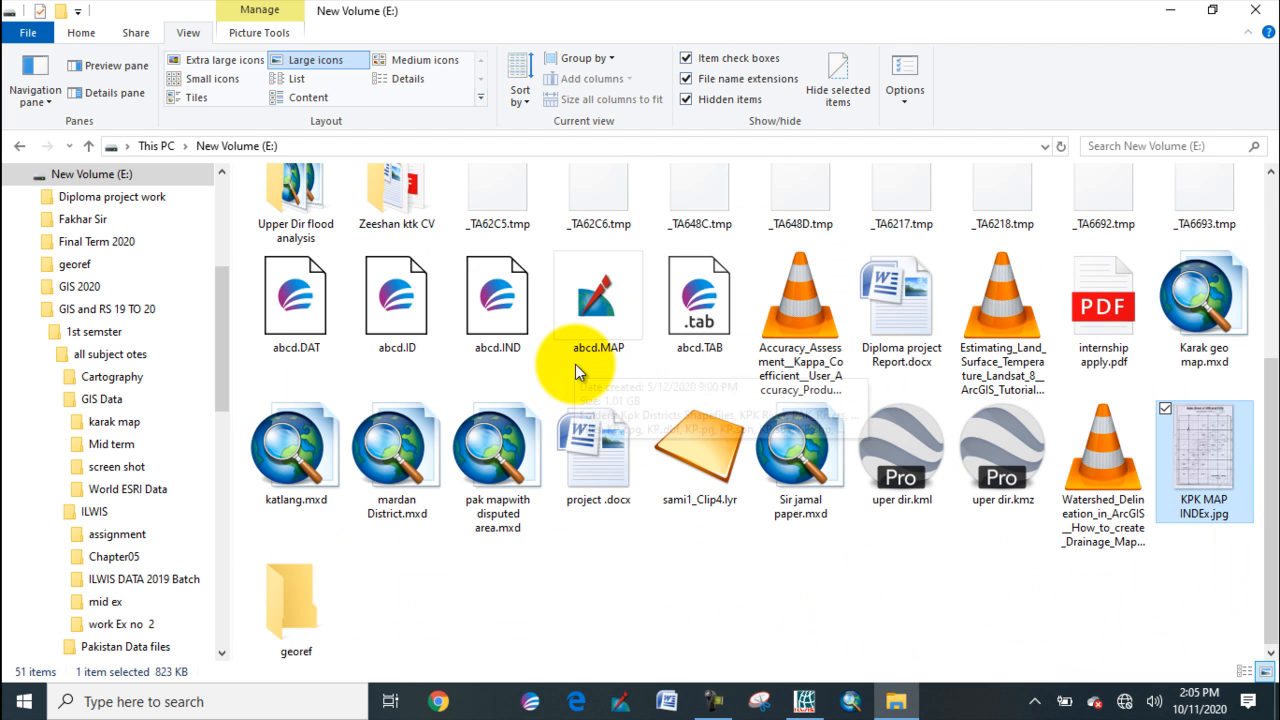
double_click(300, 583)
right_click(389, 275)
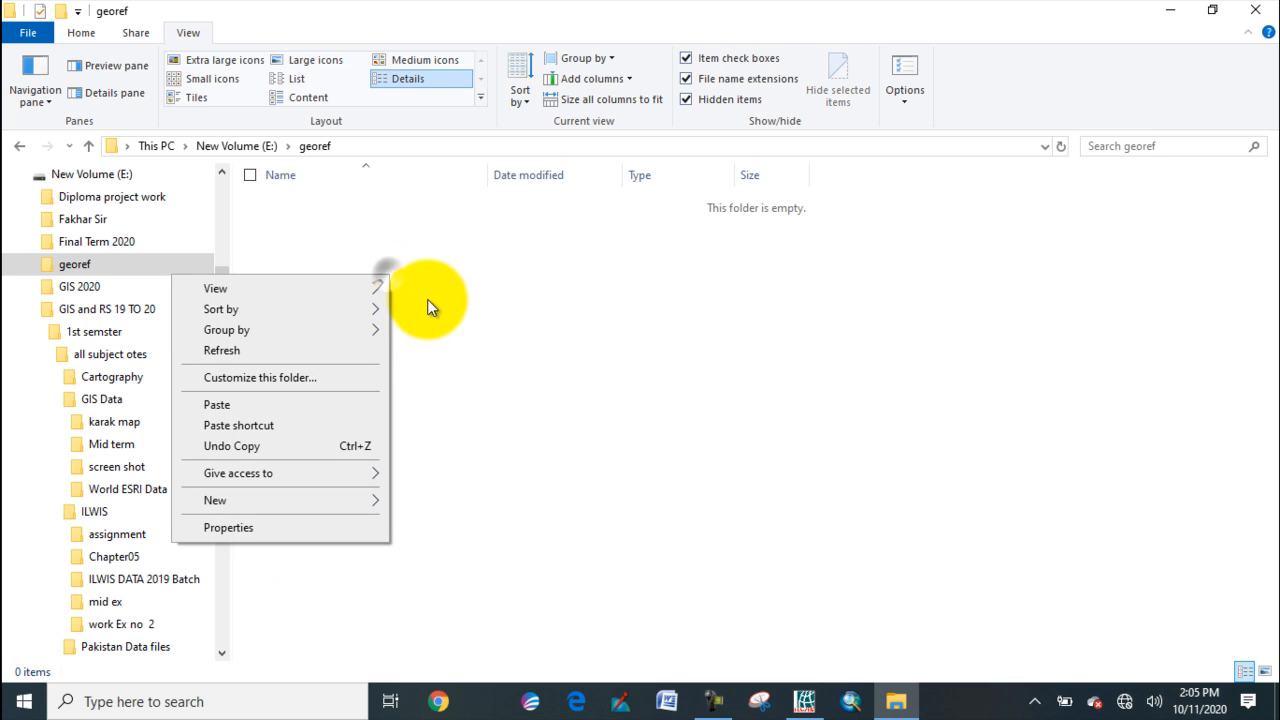
click(290, 405)
click(464, 349)
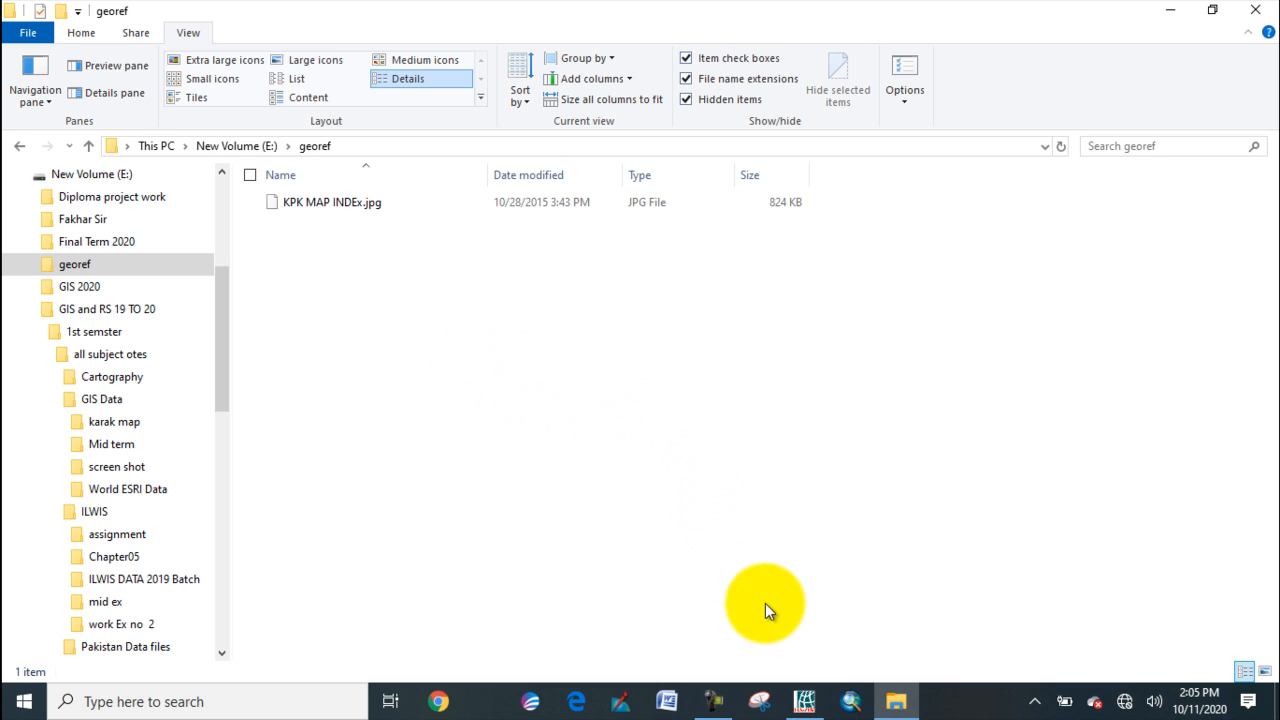
Switch back to ILWIS and import KPK MAP INDEx.jpg via GDAL with the output filename kpk map index.
click(806, 700)
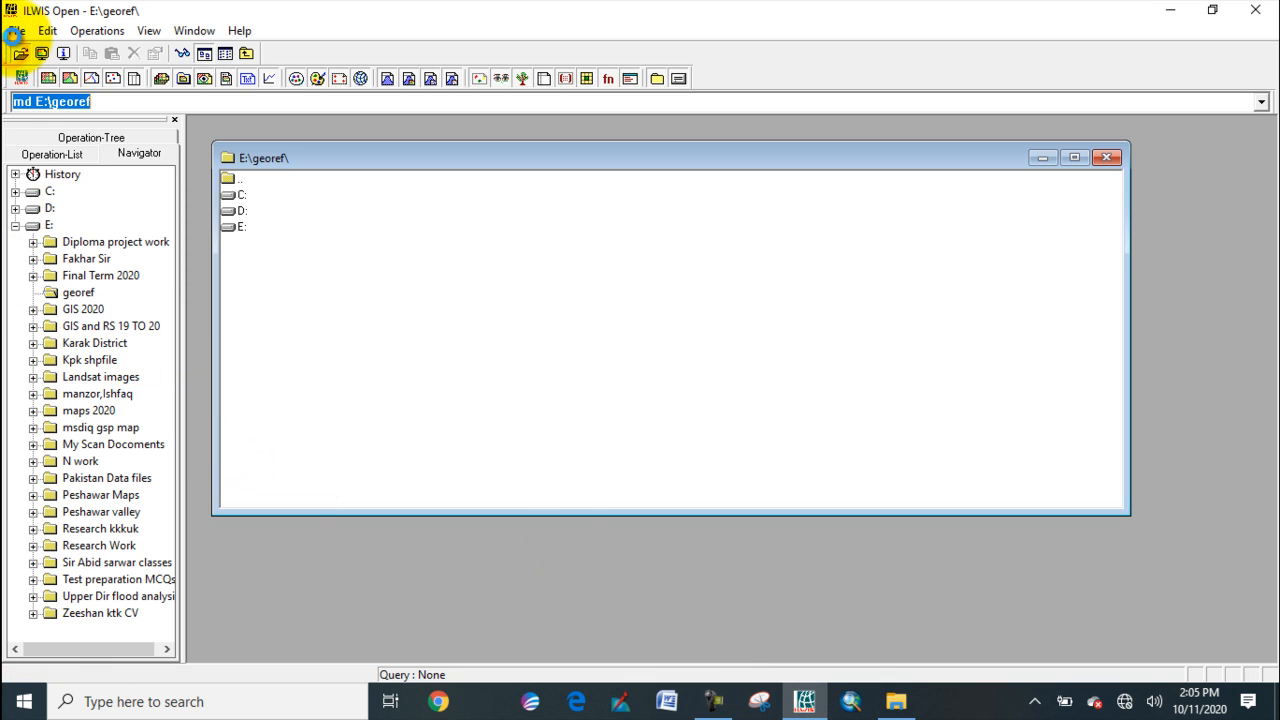
click(19, 51)
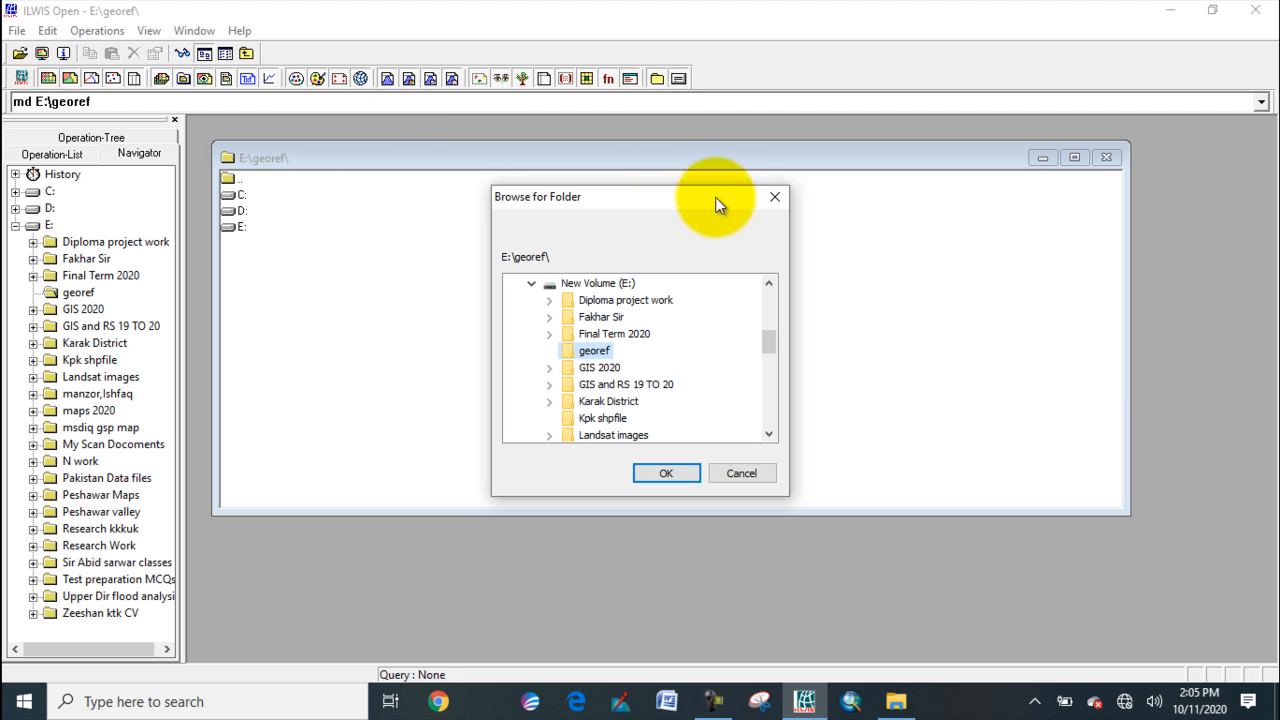
click(775, 197)
click(19, 28)
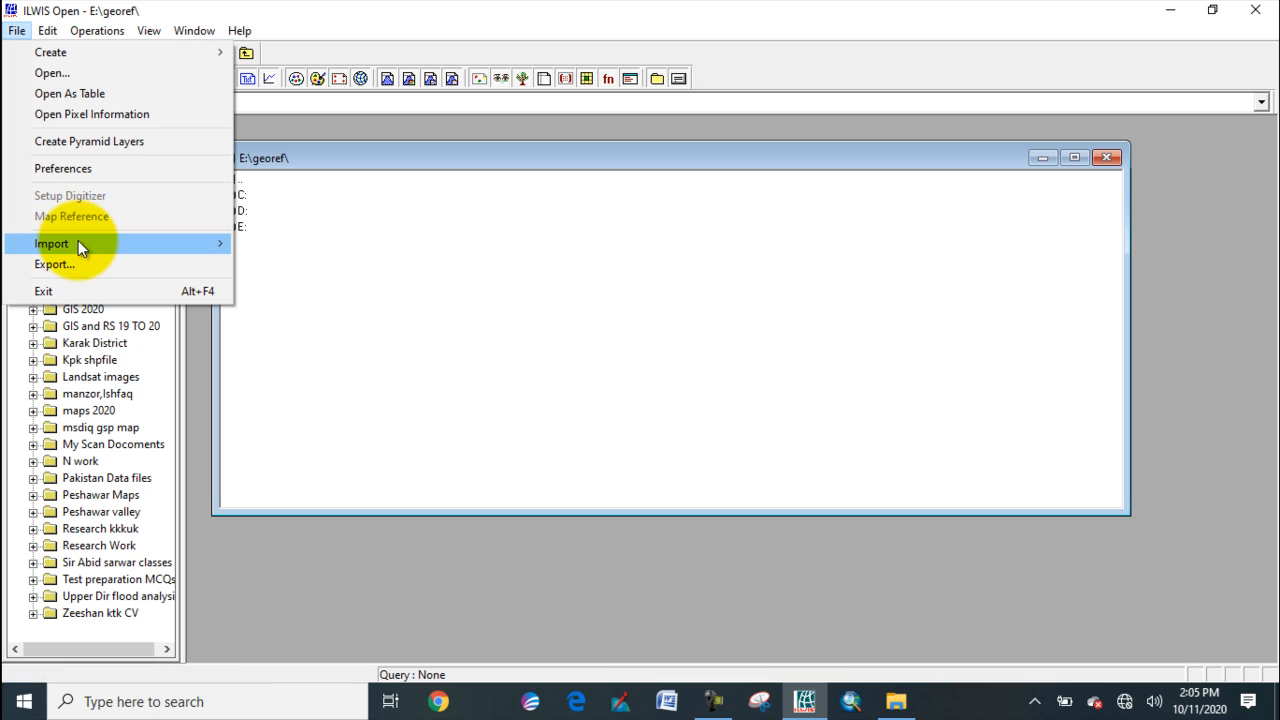
mouse_move(82, 244)
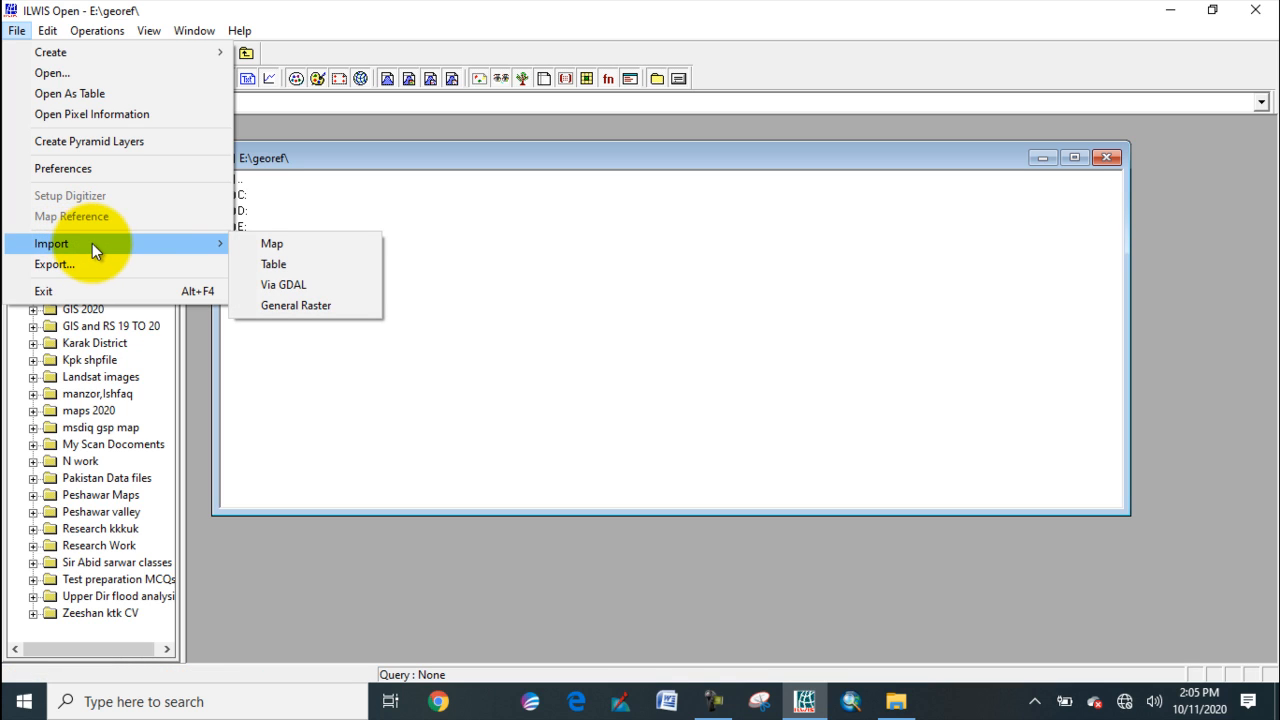
click(297, 285)
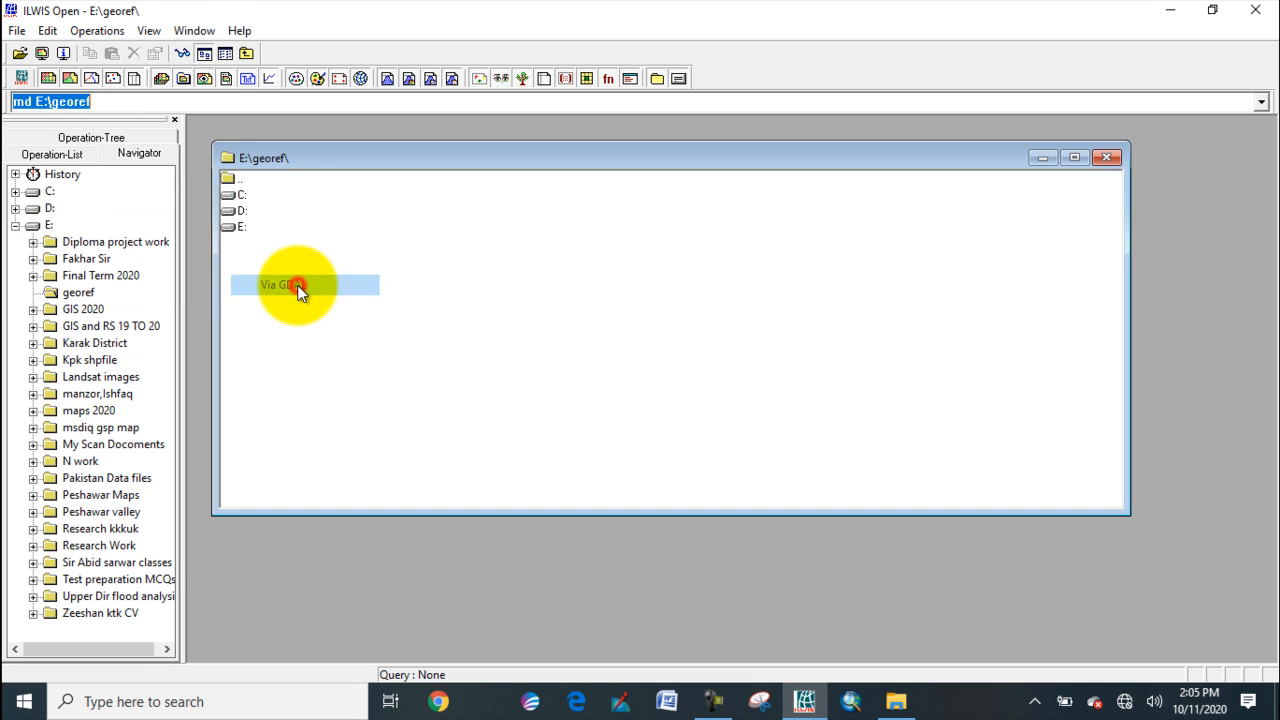
drag(386, 155, 489, 128)
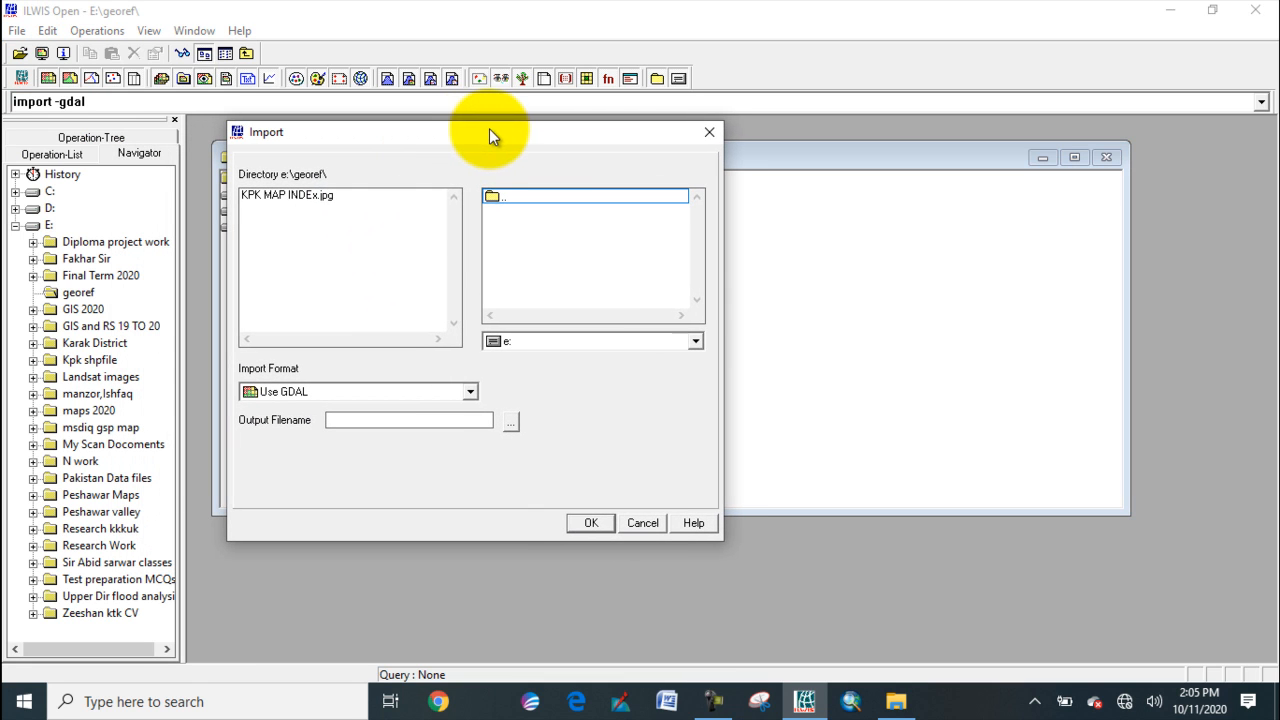
click(295, 198)
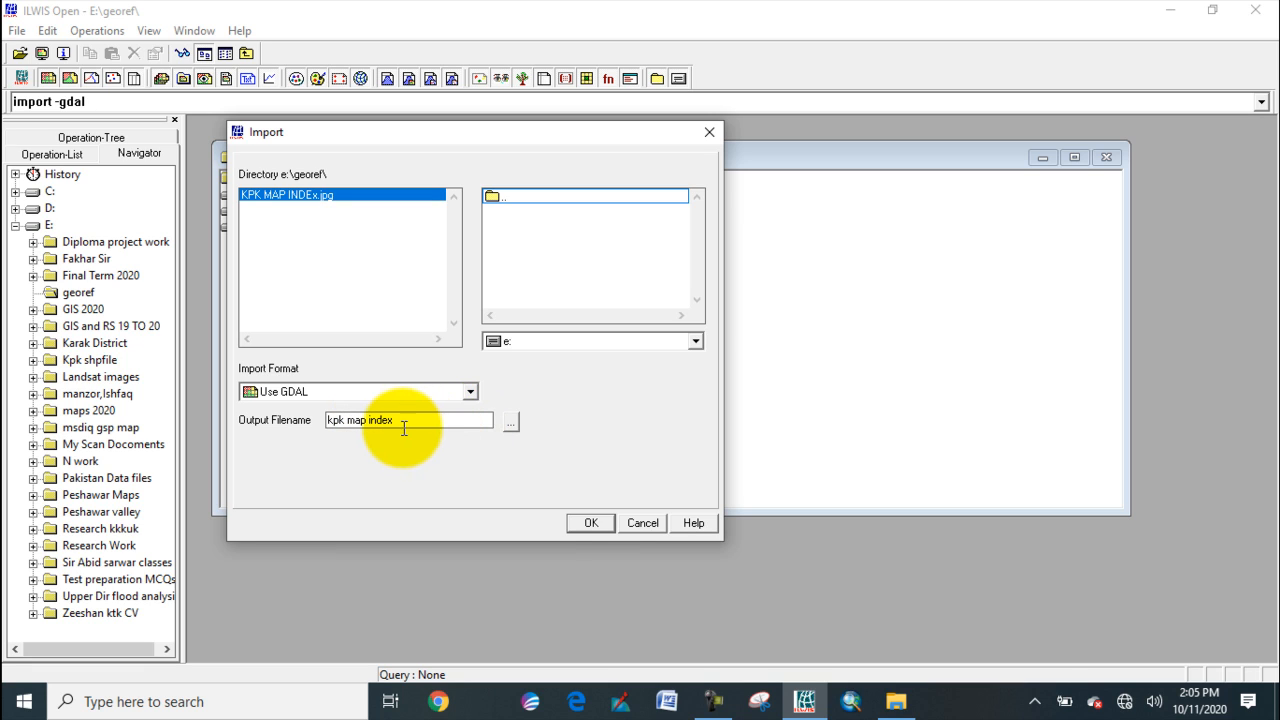
click(585, 523)
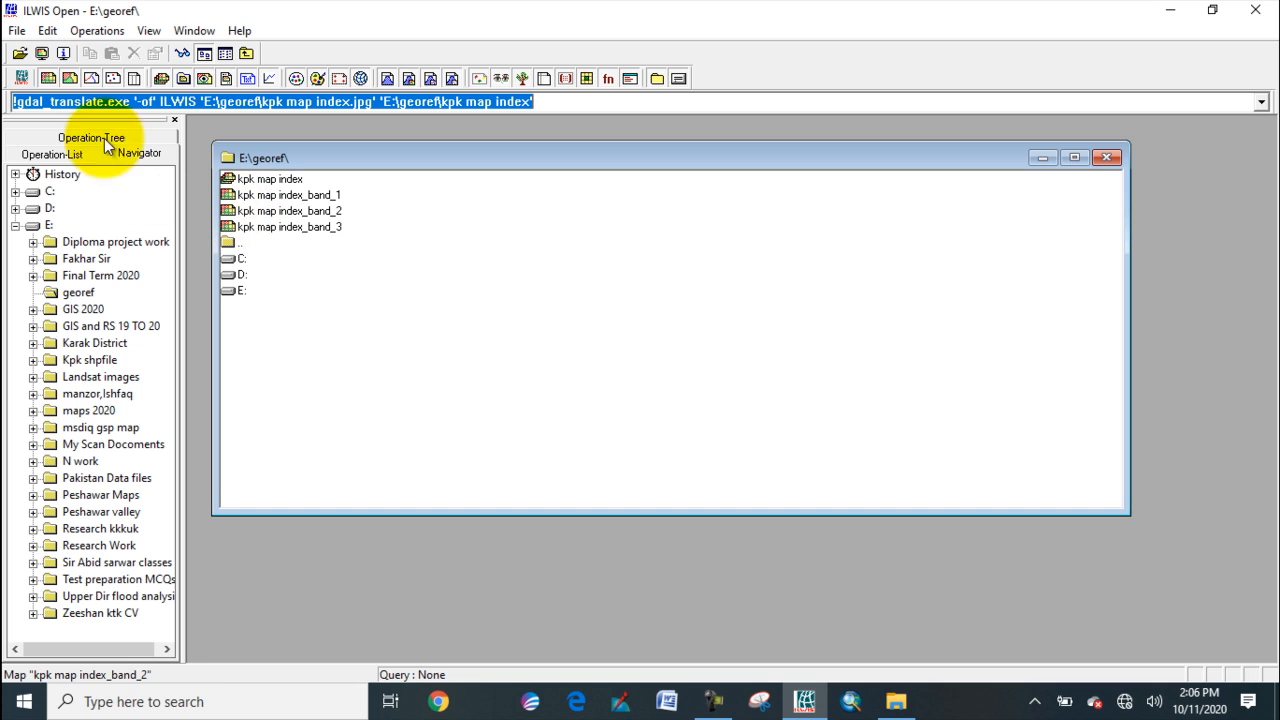
Create a coordinate system named kp with the description "location of kp map" and the type CoordSystem Projection.
click(15, 33)
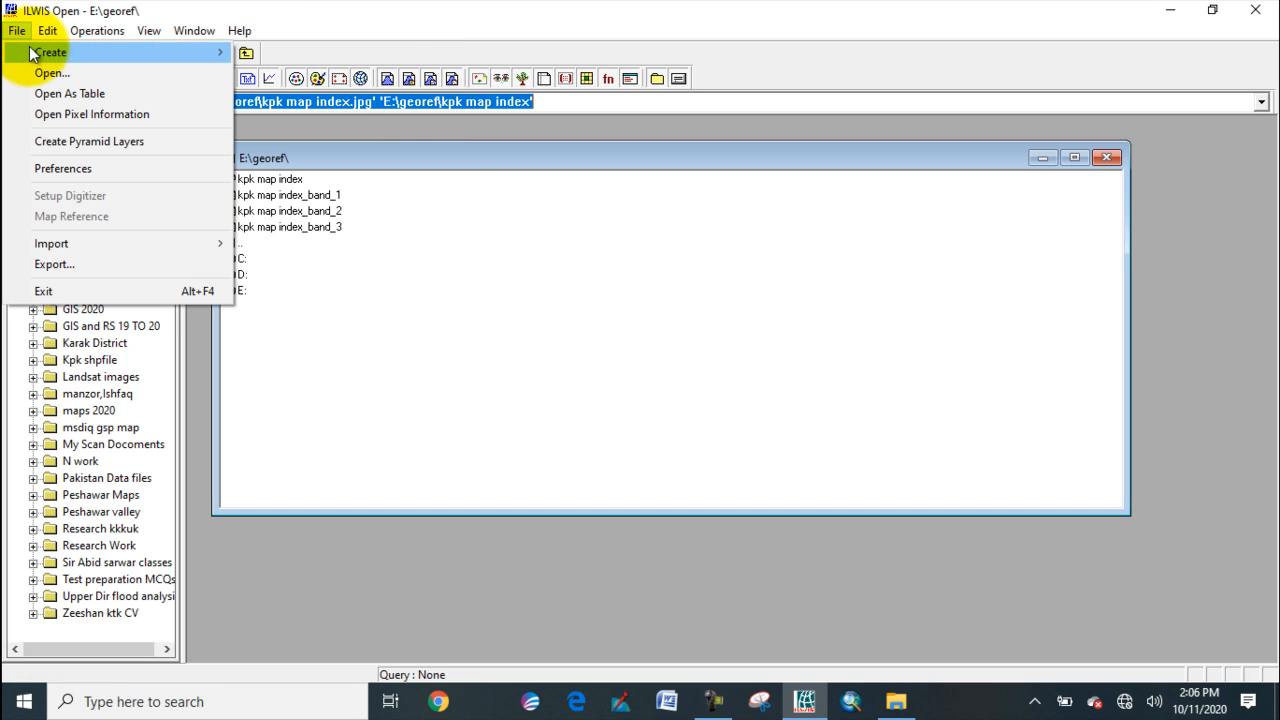
click(30, 52)
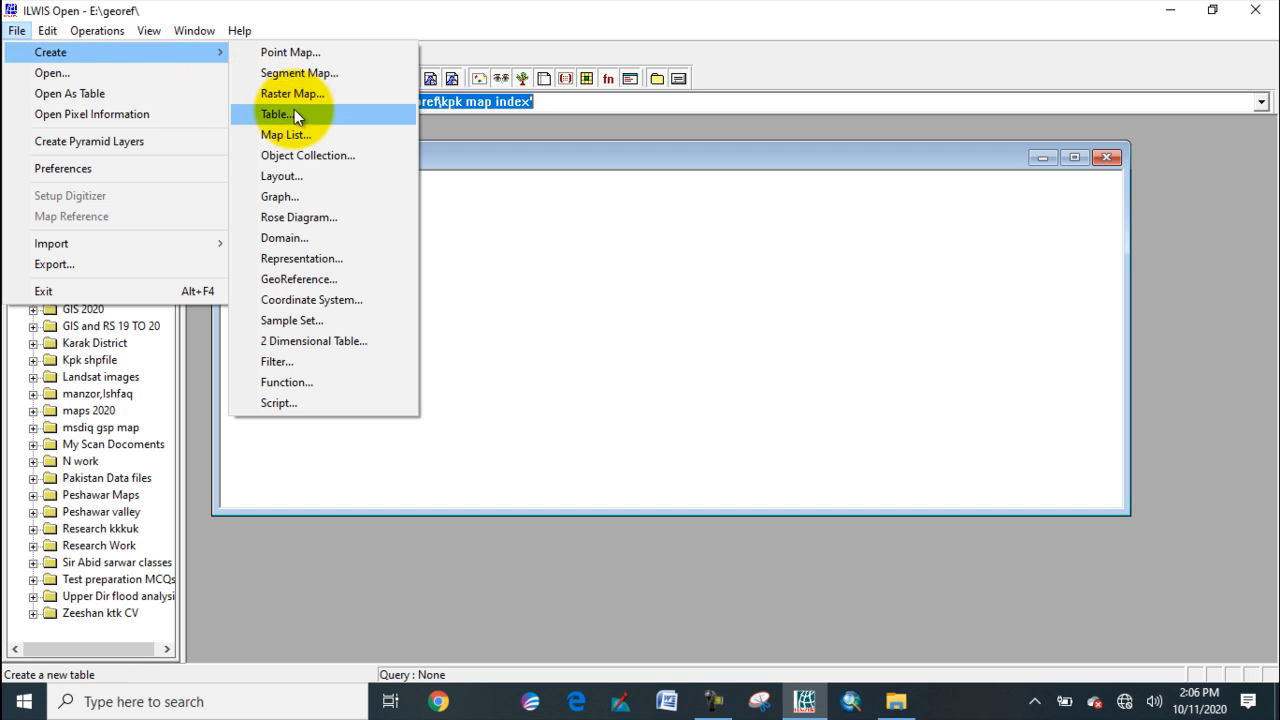
click(303, 299)
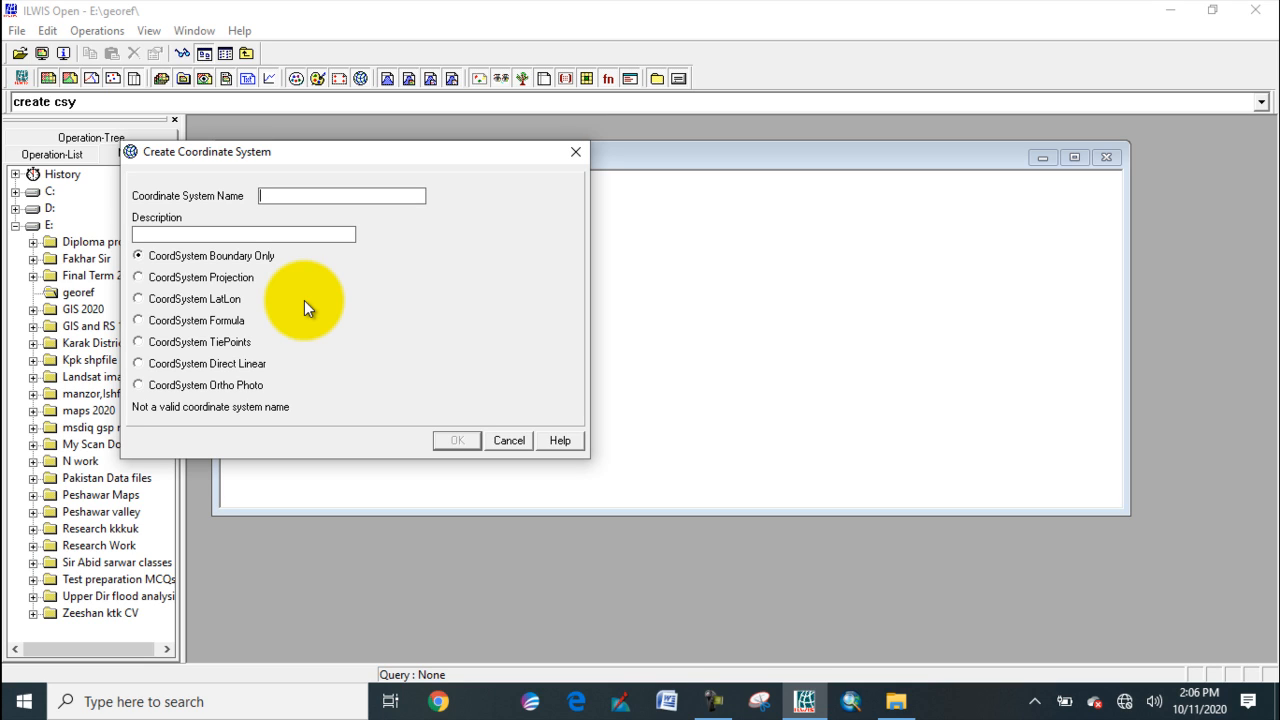
text(kp)
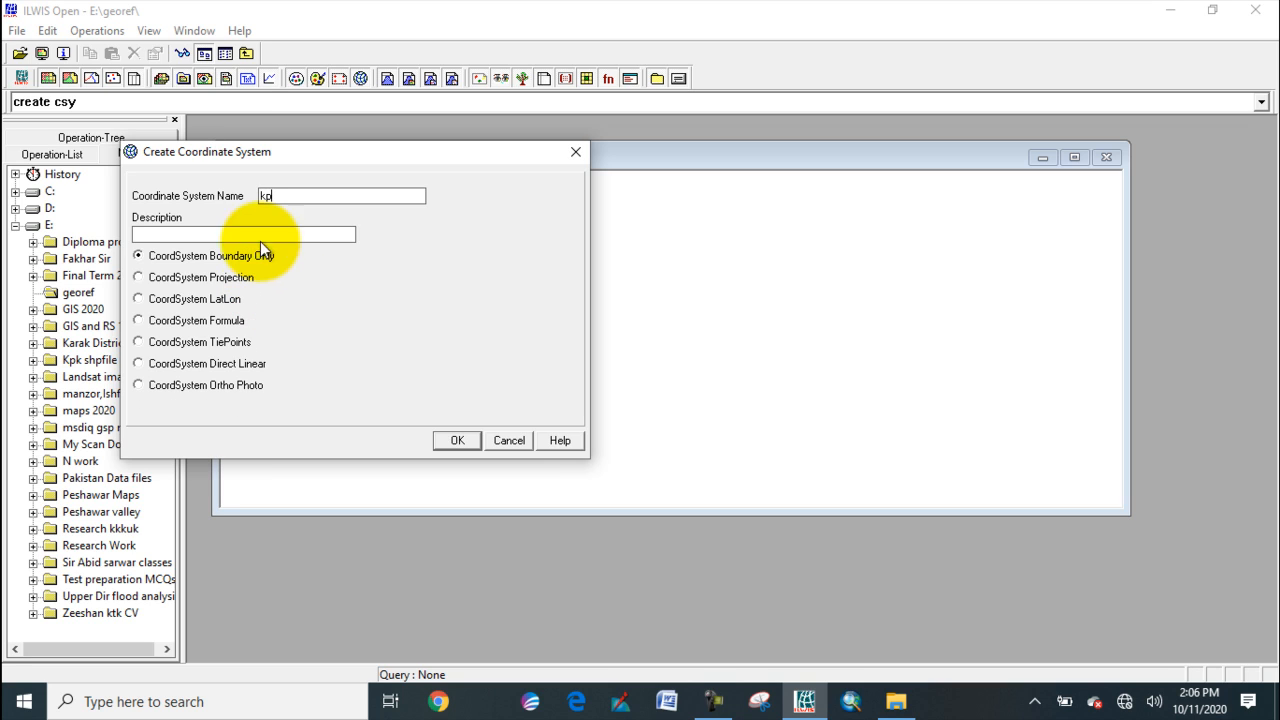
click(227, 226)
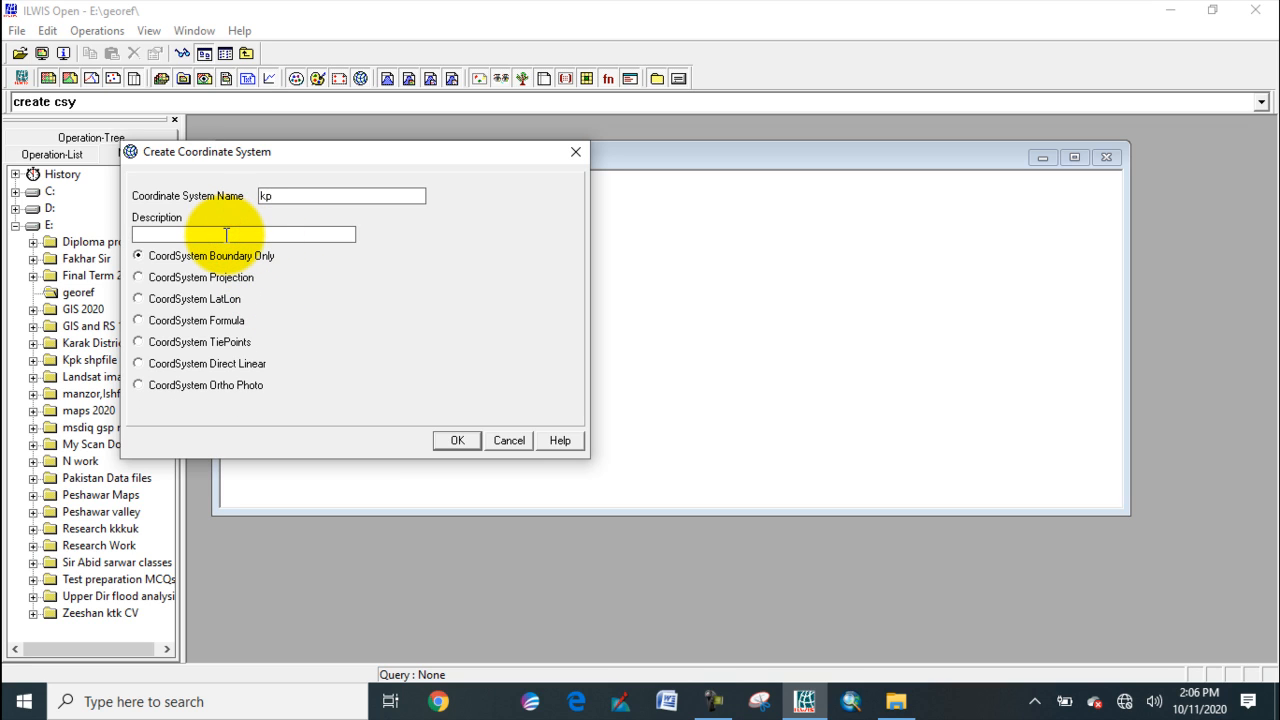
text(location of ka)
text( map)
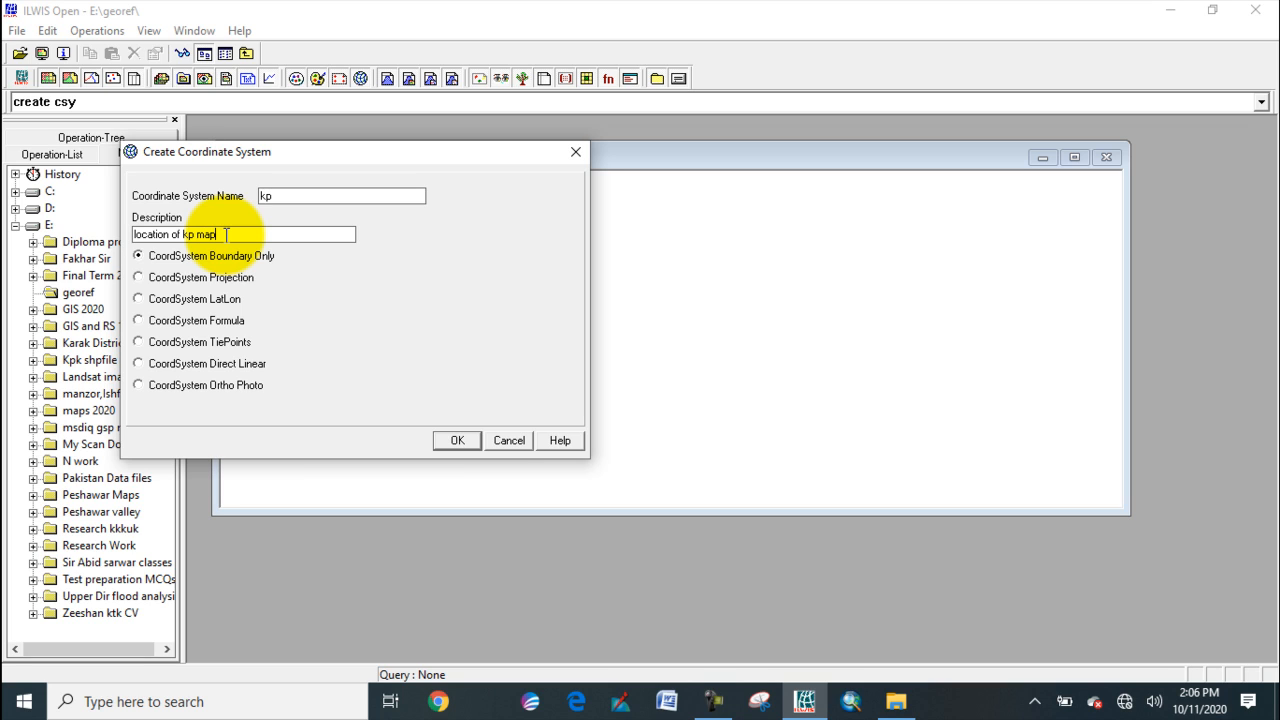
click(139, 279)
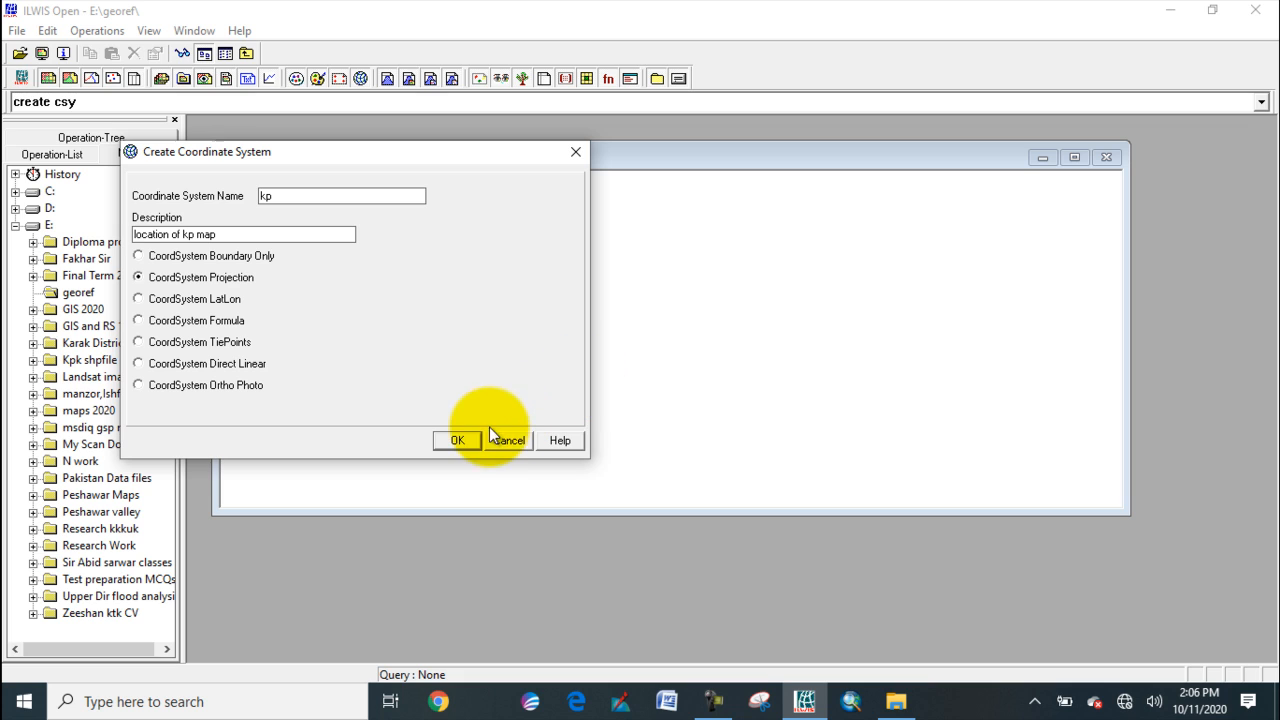
click(450, 441)
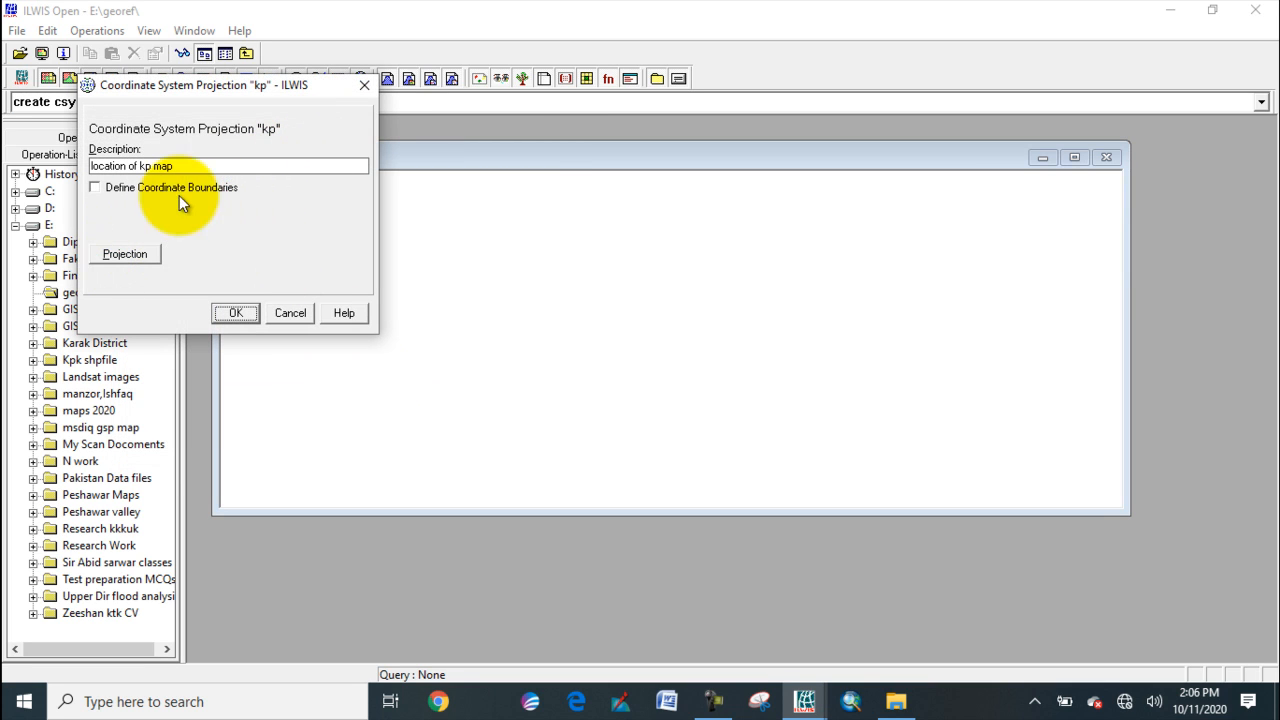
Set the projection of the kp coordinate system to UTM.
drag(324, 95, 467, 97)
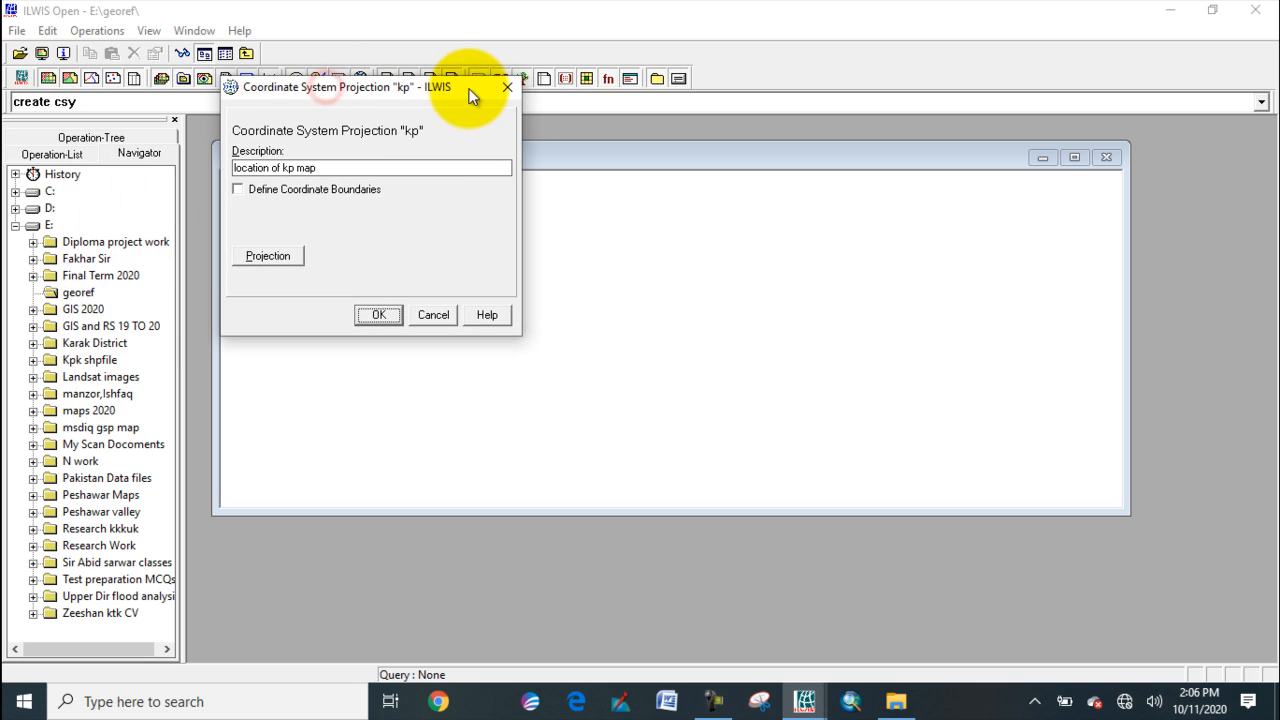
click(255, 258)
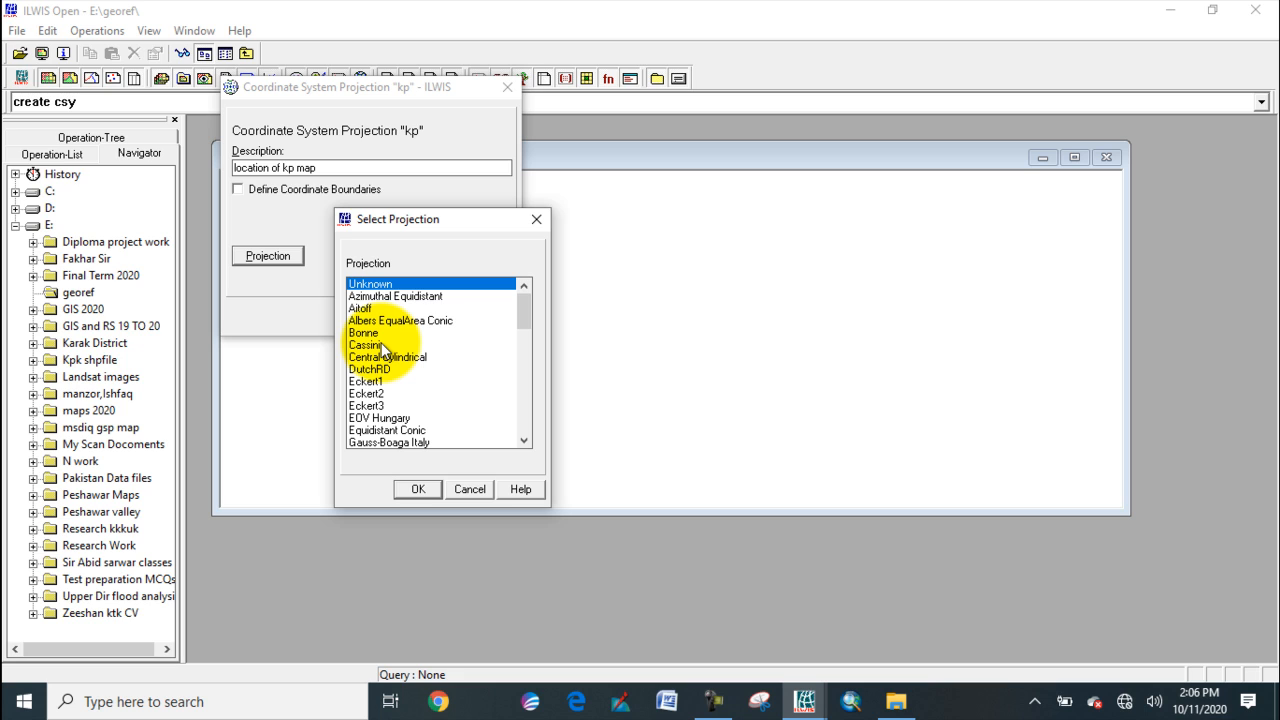
scroll(392, 374, down, 5)
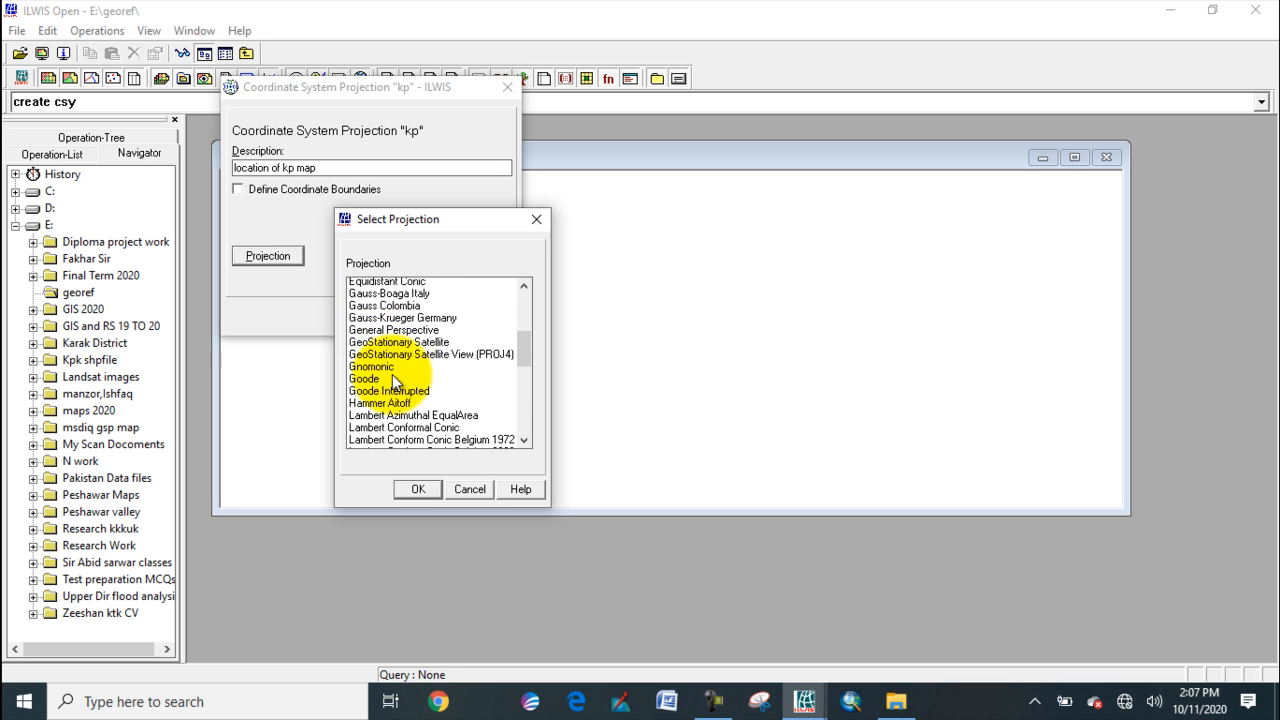
scroll(393, 382, down, 1)
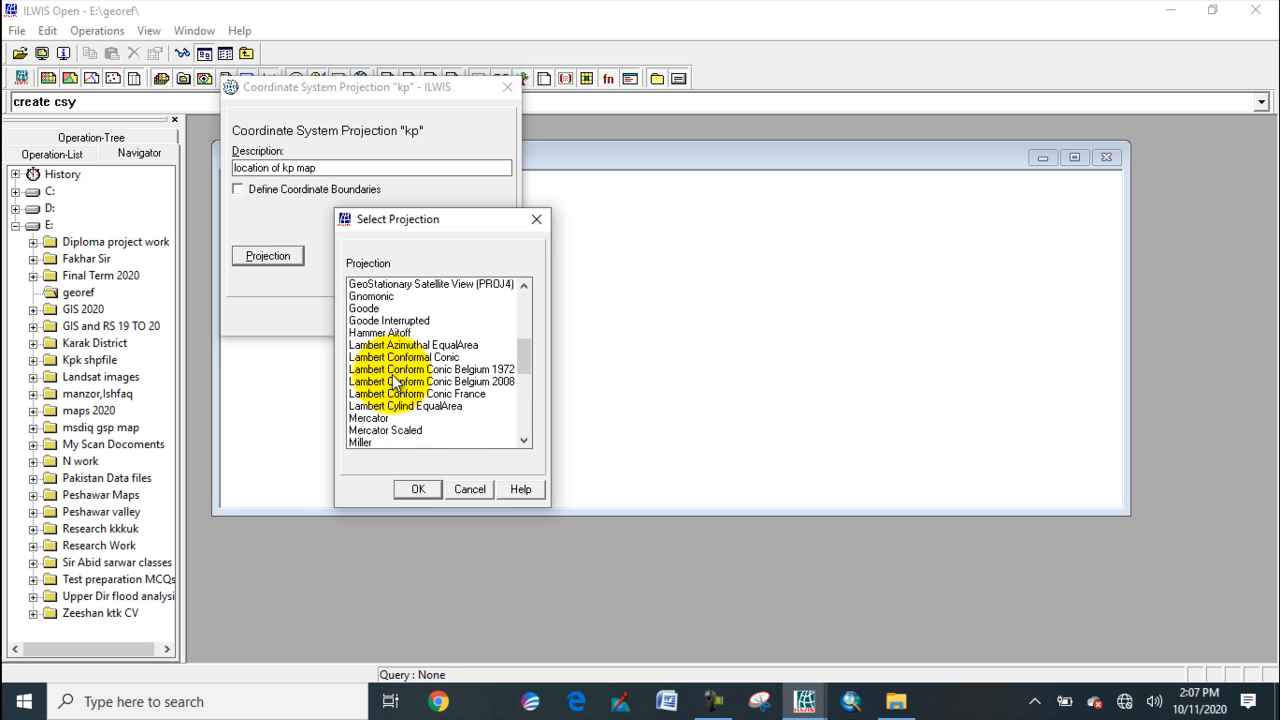
key(u)
scroll(390, 430, down, 1)
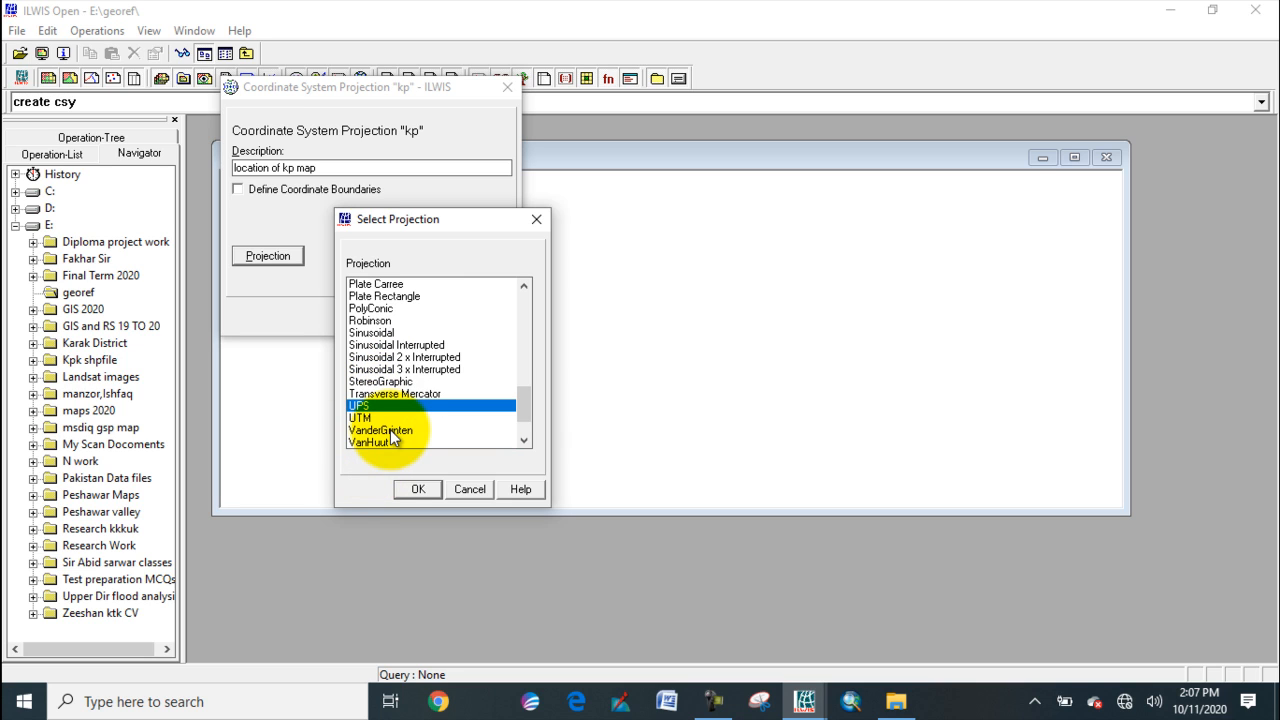
click(360, 418)
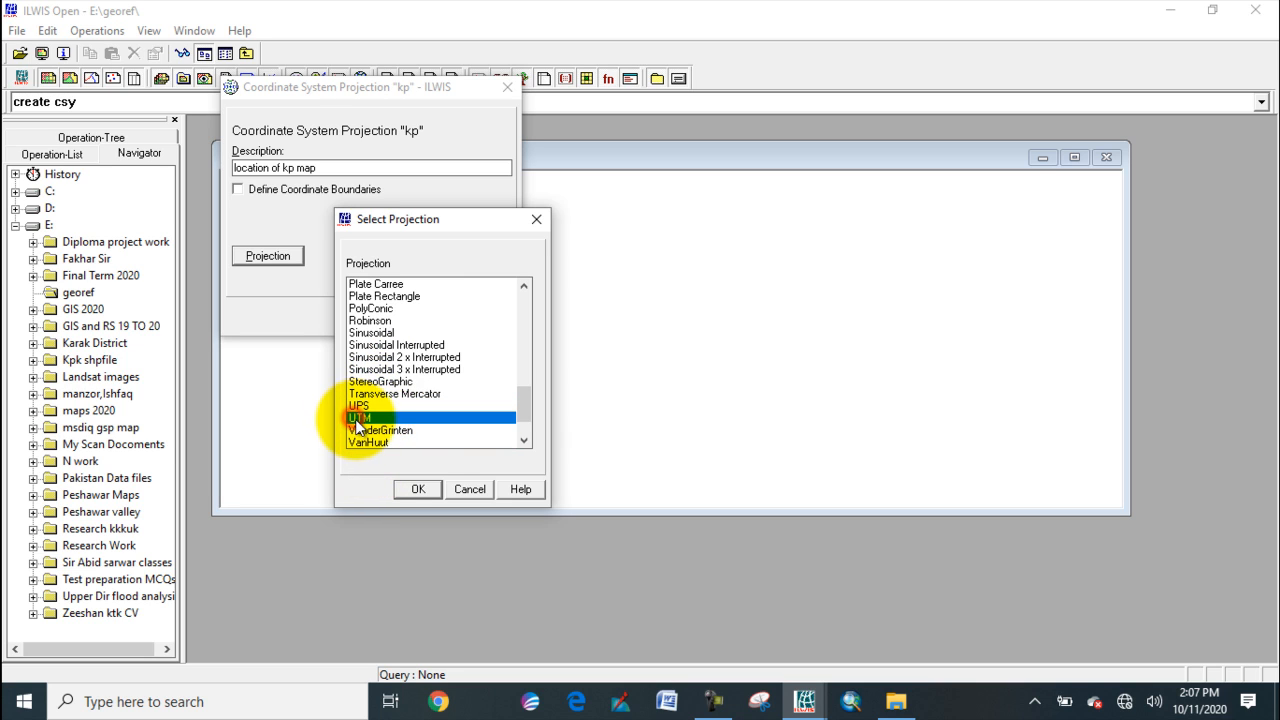
click(414, 489)
click(356, 258)
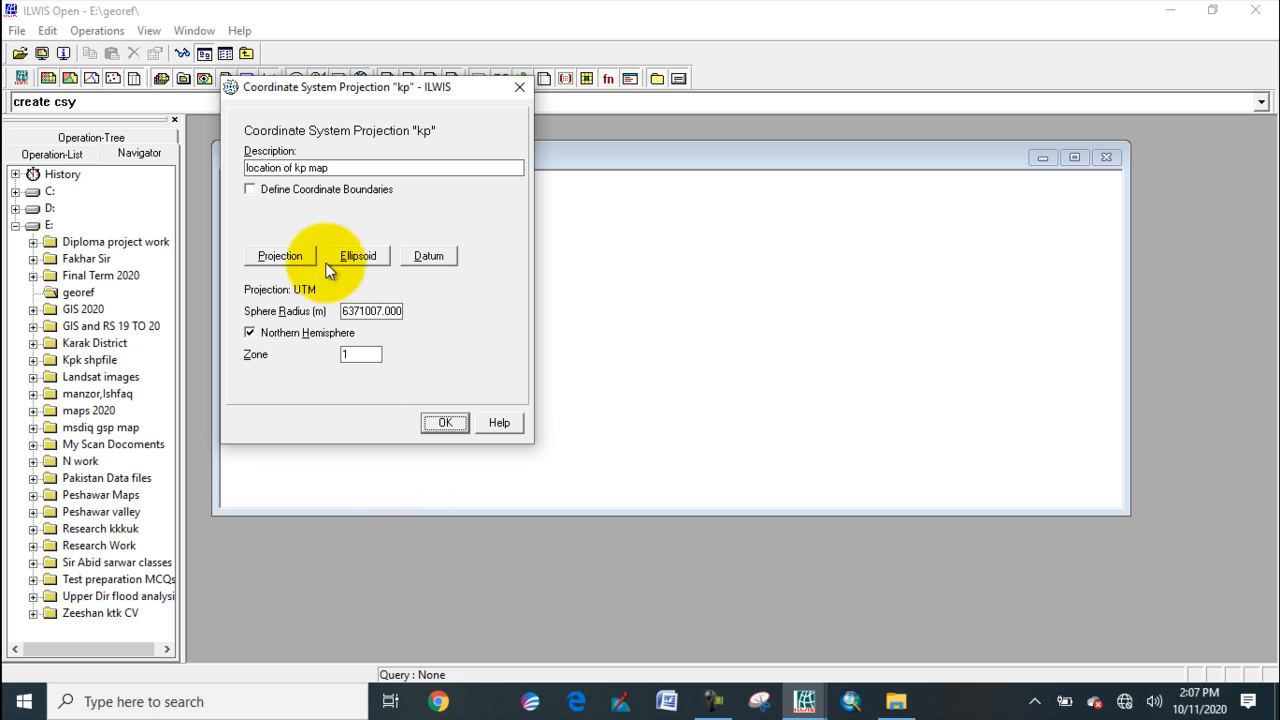
click(250, 189)
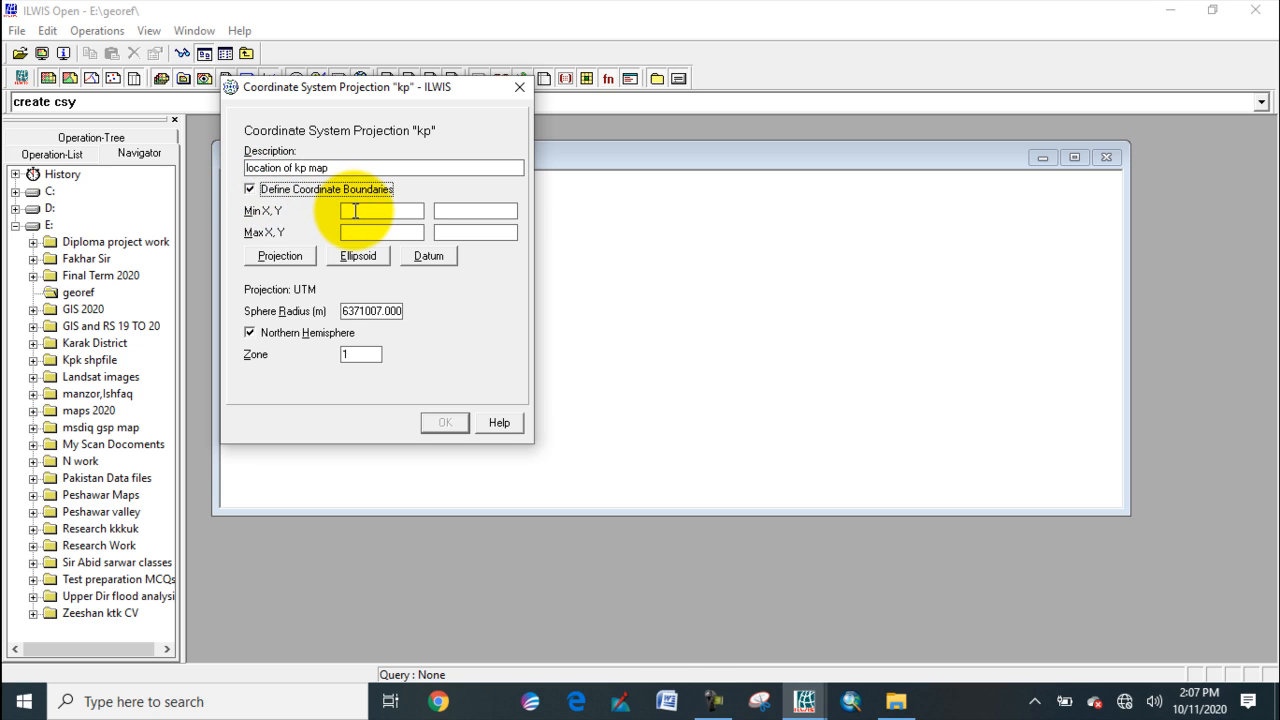
double_click(381, 310)
click(348, 256)
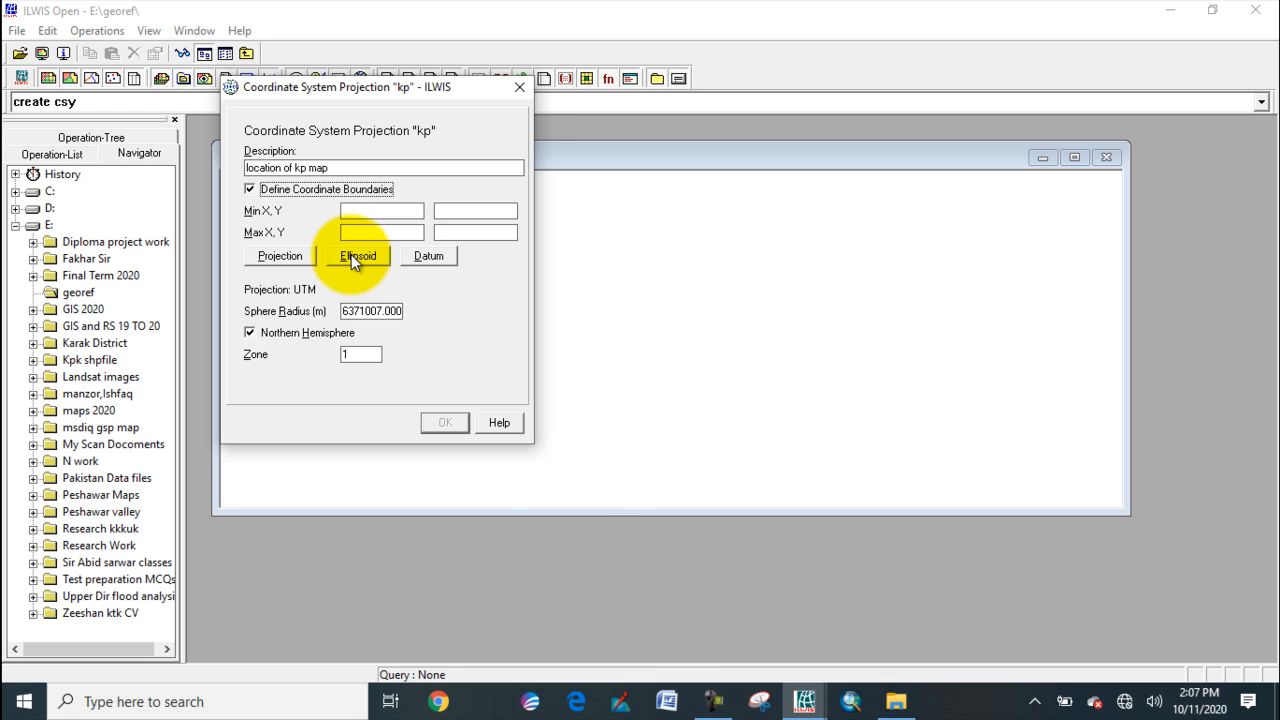
Set the coordinate system's ellipsoid to the predefined Everest (Pakistan).
click(351, 255)
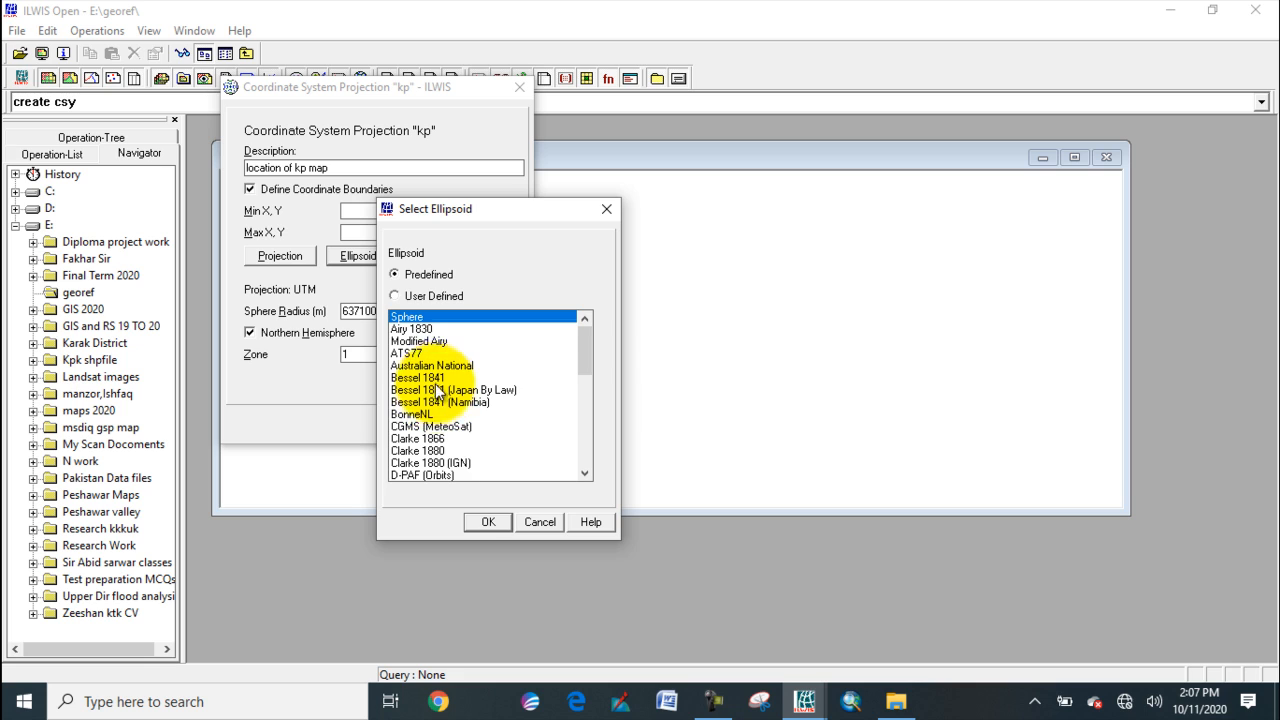
scroll(437, 390, down, 9)
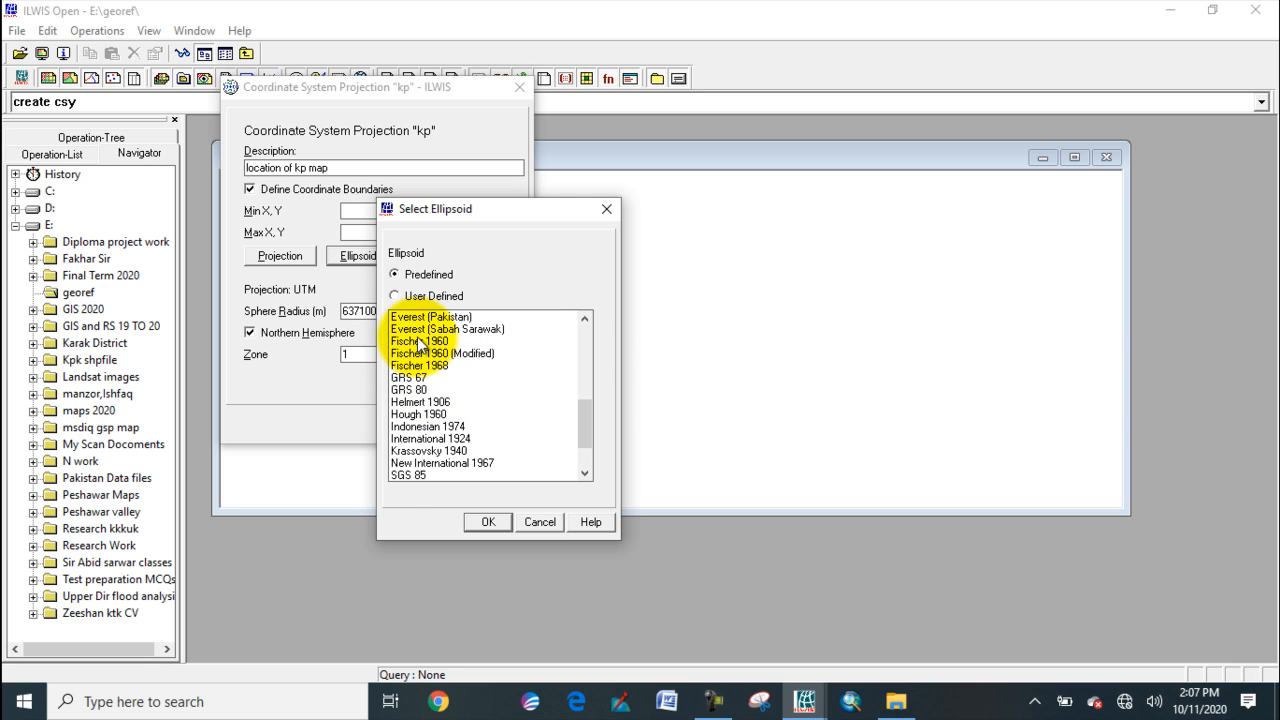
click(417, 316)
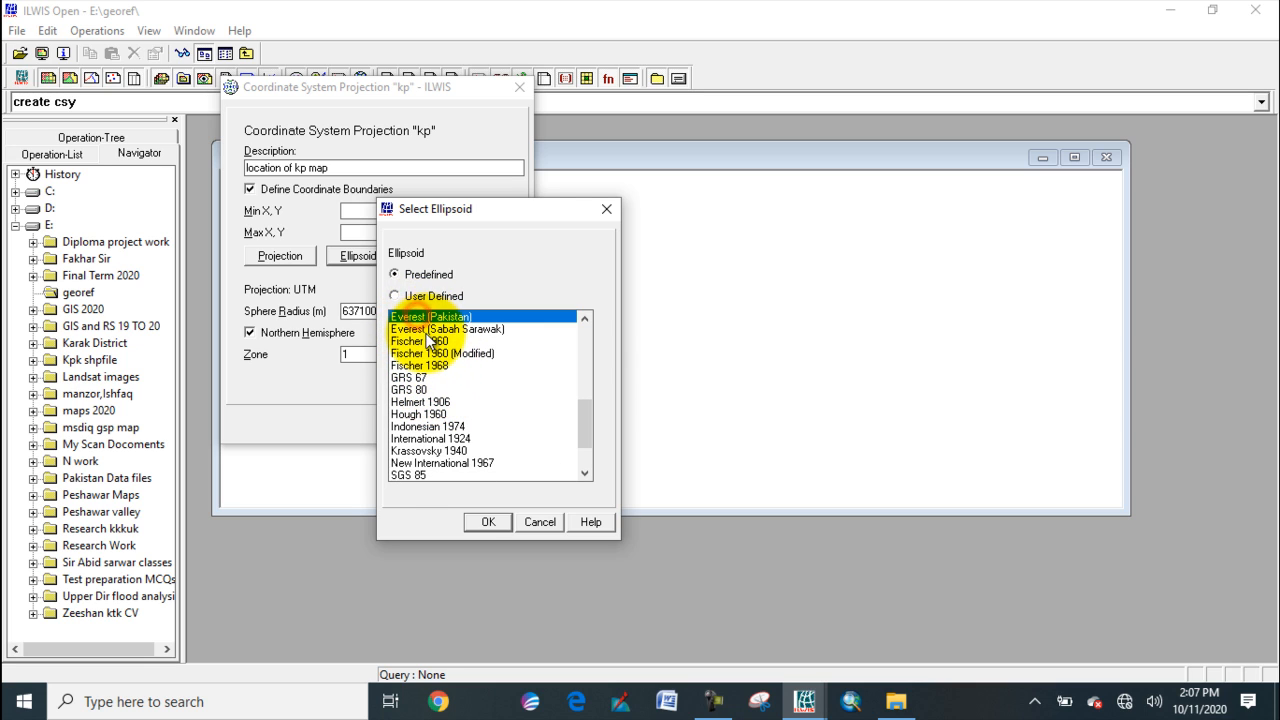
click(490, 521)
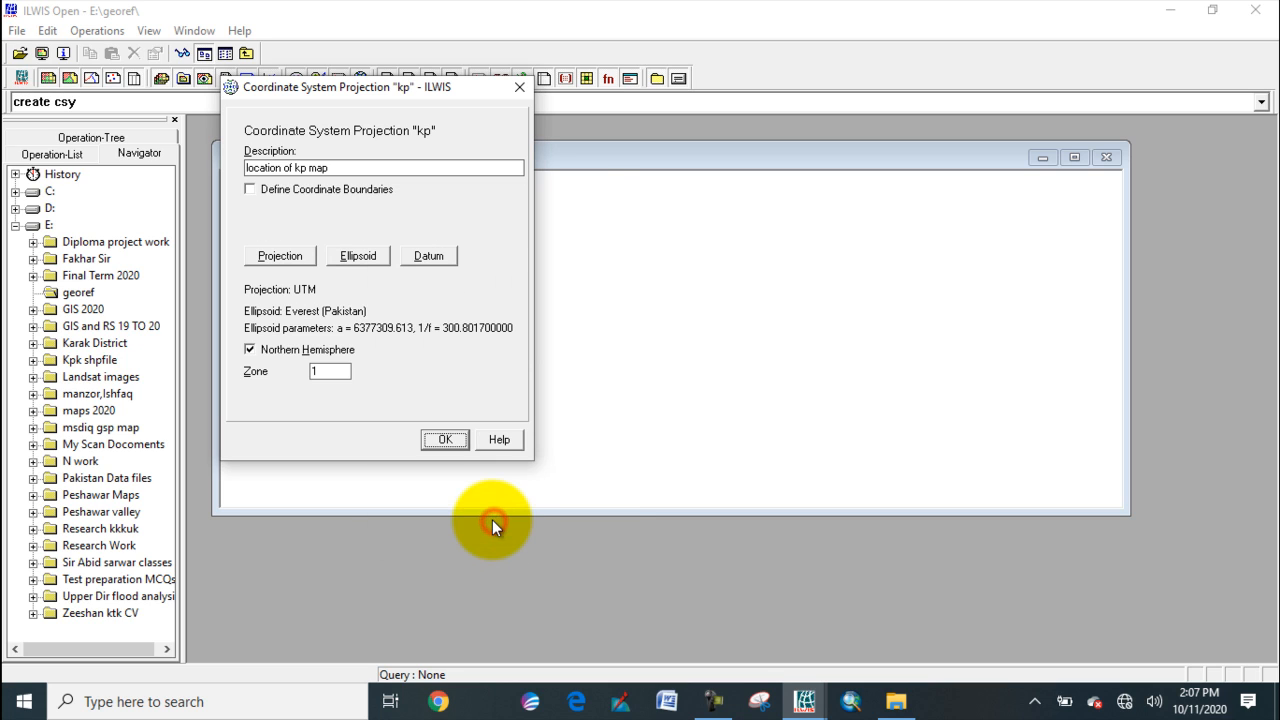
Set the coordinate system's datum to the predefined Indian (Pakistan).
click(429, 256)
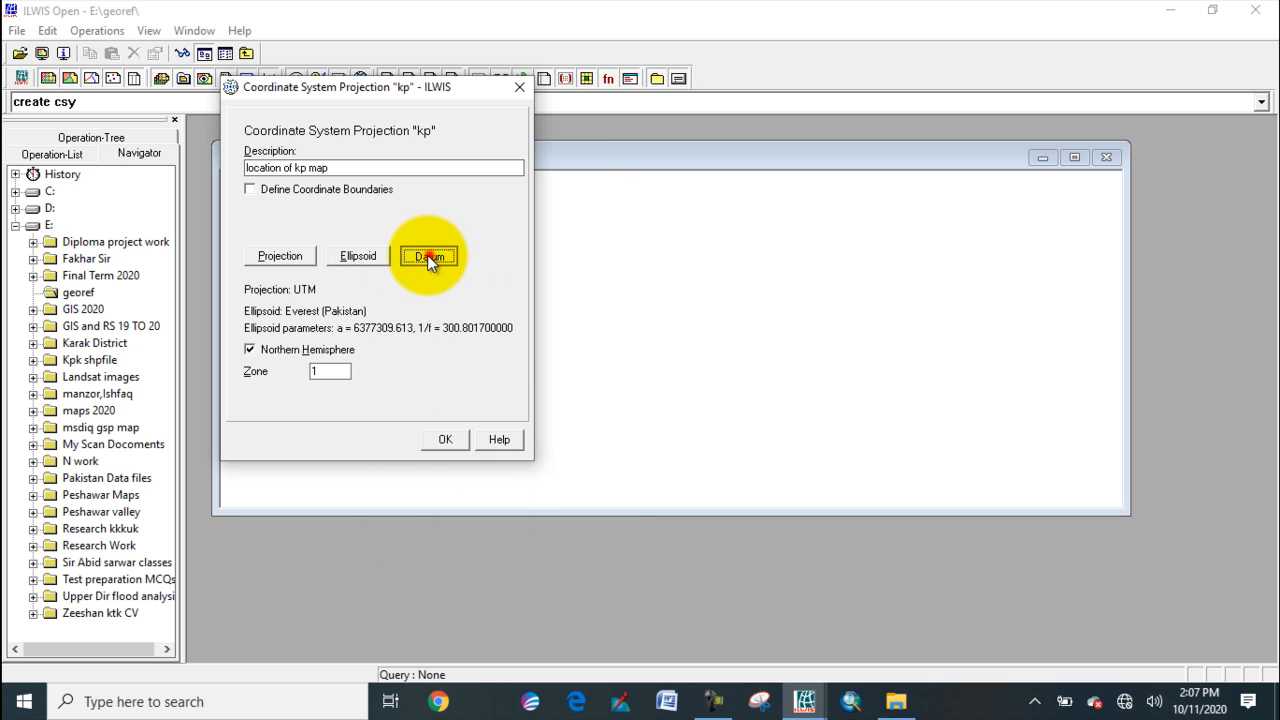
scroll(415, 388, down, 5)
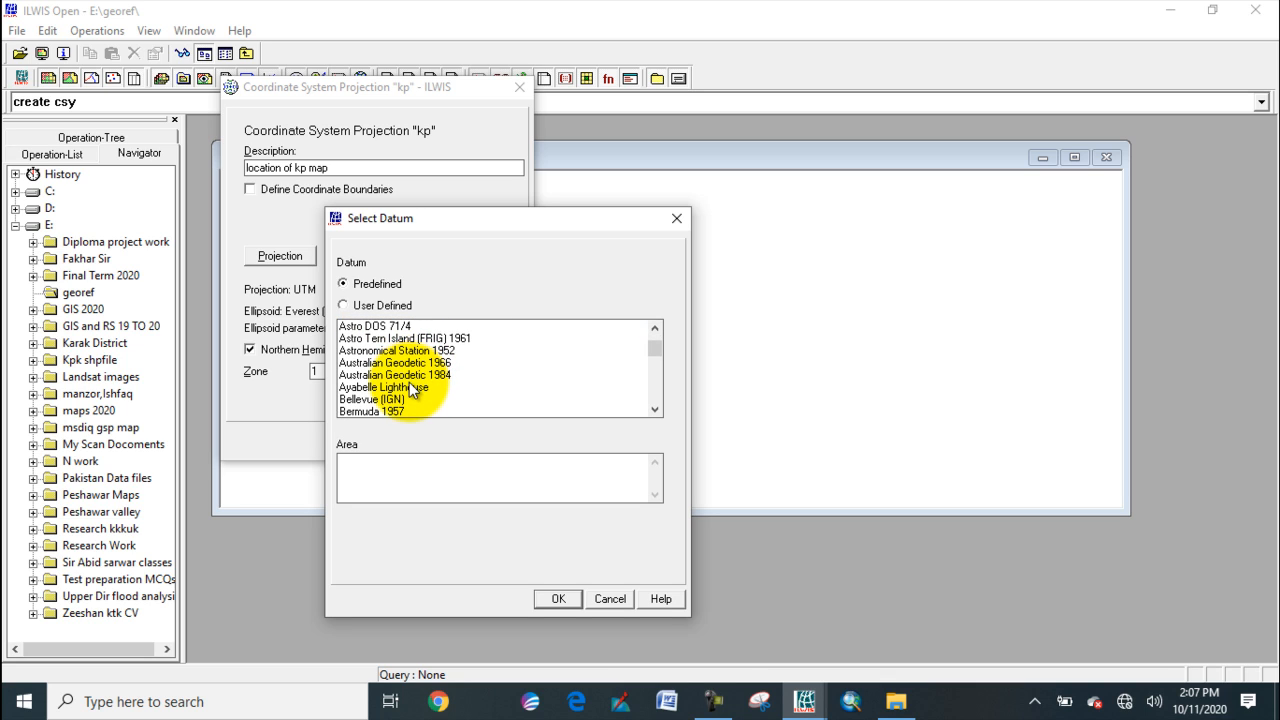
scroll(409, 387, down, 3)
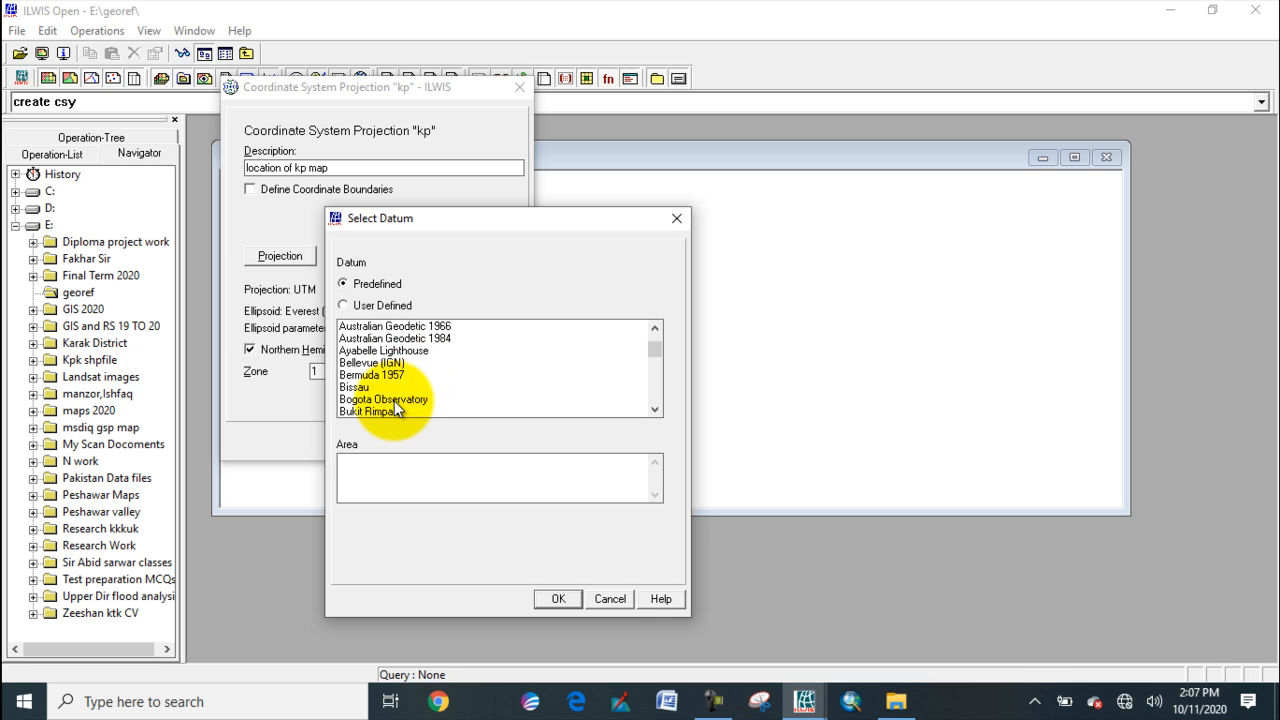
scroll(396, 404, down, 5)
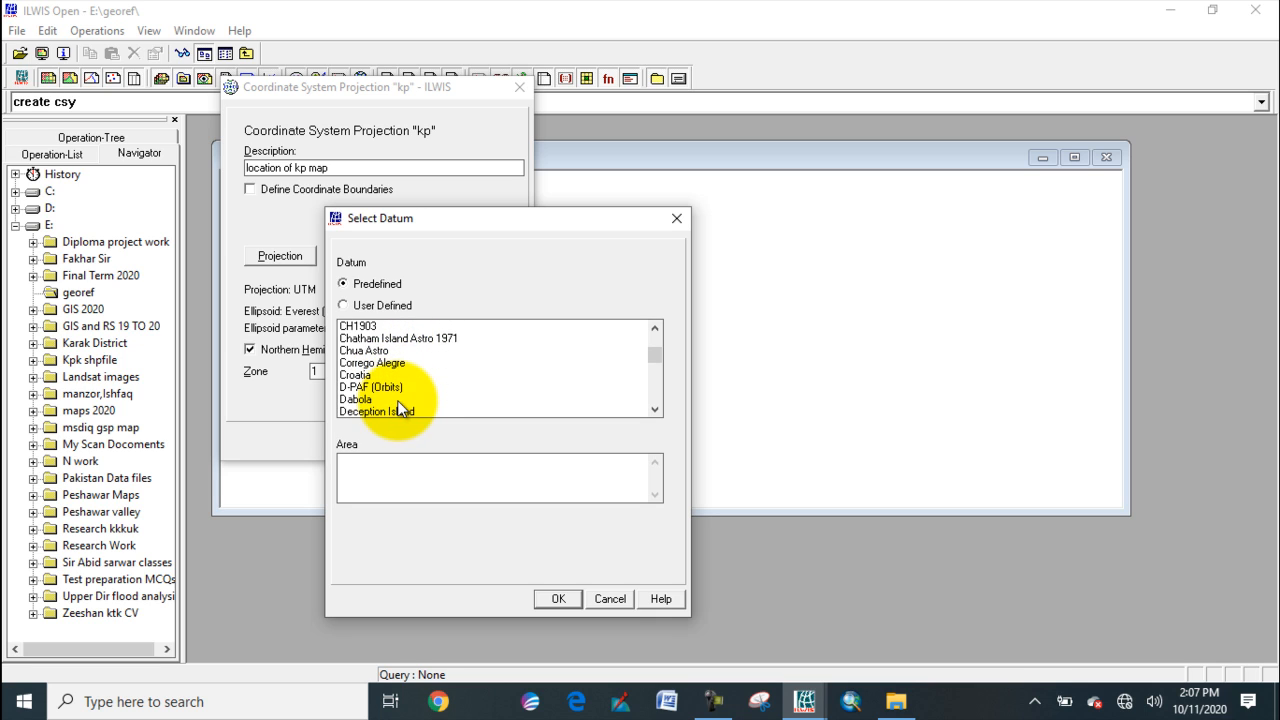
scroll(399, 408, down, 6)
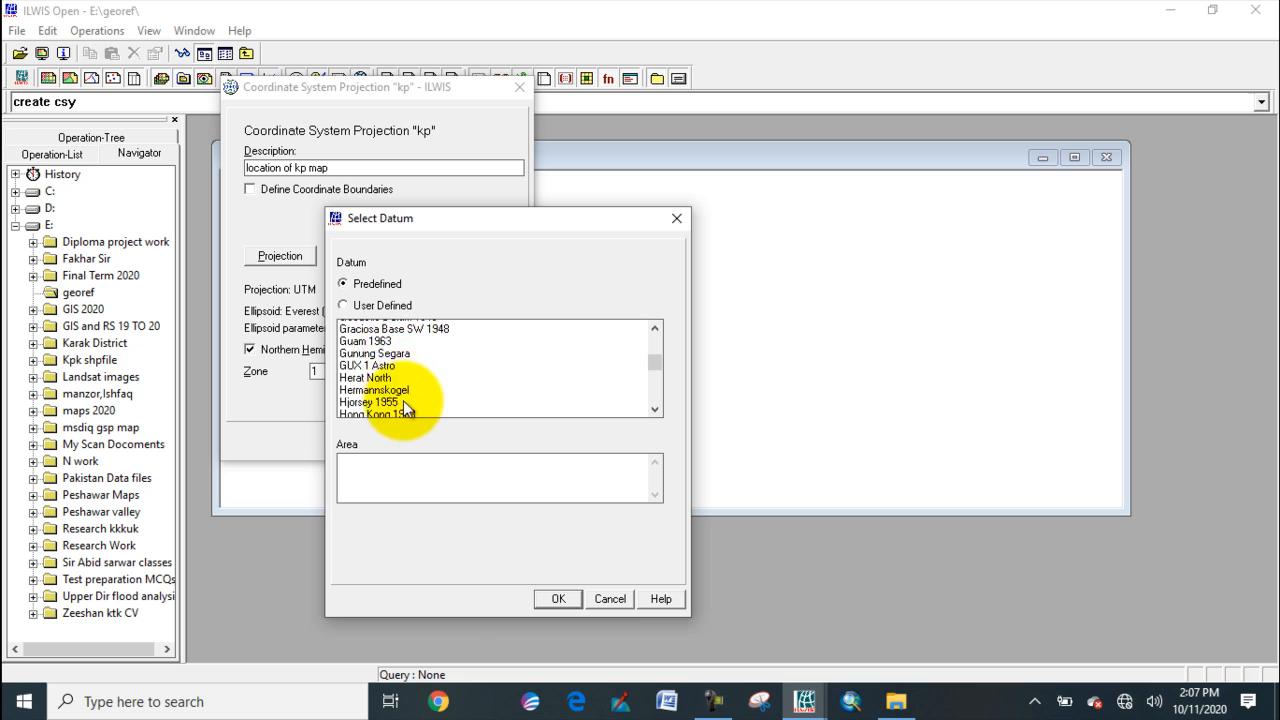
scroll(403, 400, down, 4)
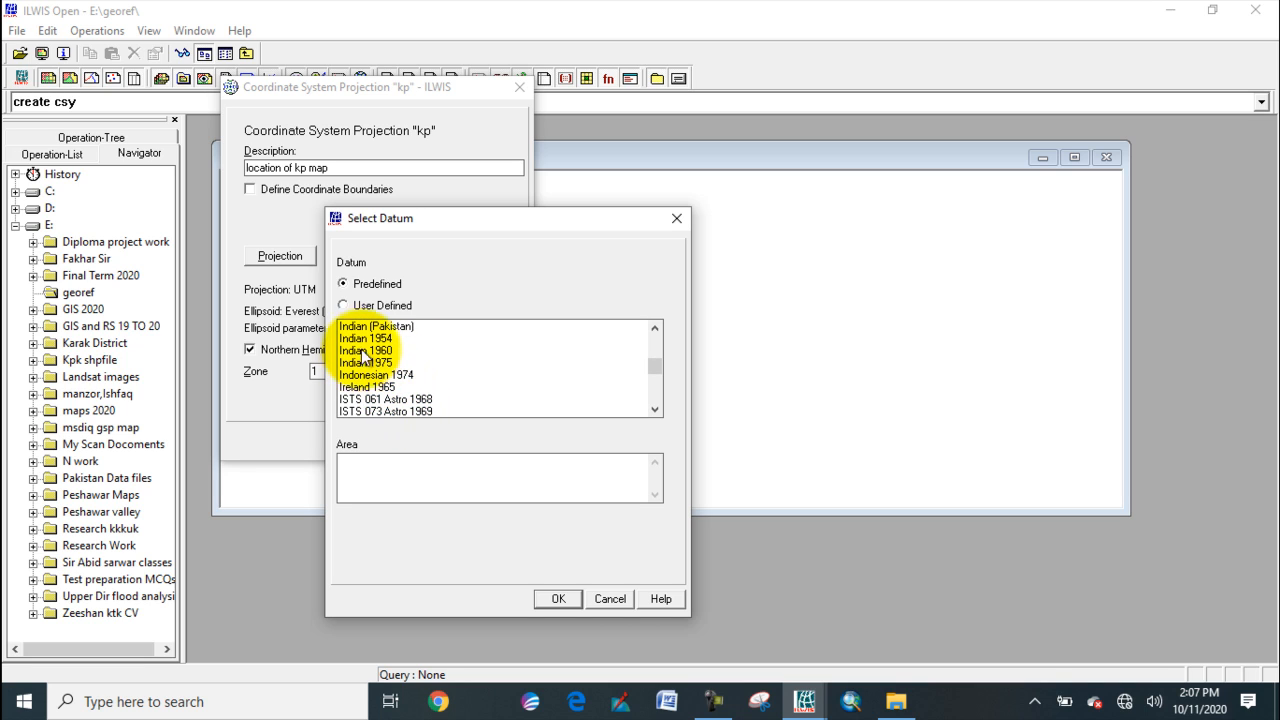
click(359, 327)
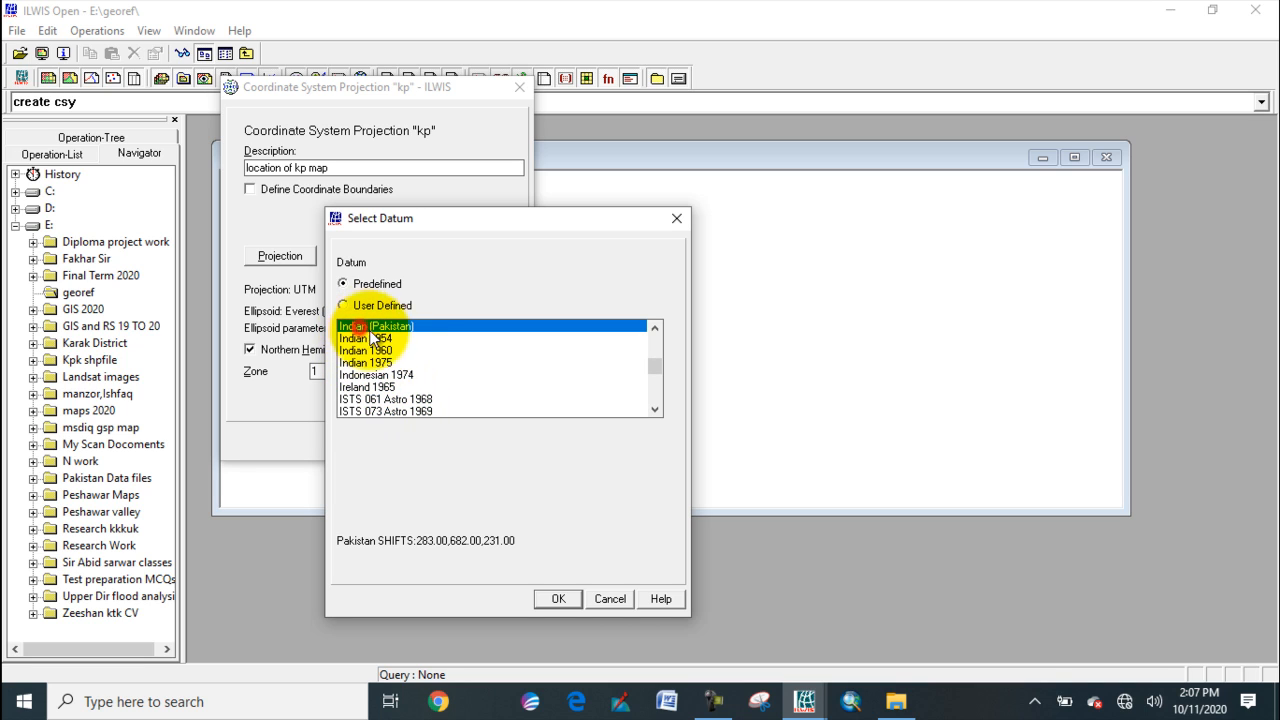
click(548, 599)
Set the UTM zone to 42 and accept the kp coordinate system definition.
click(322, 389)
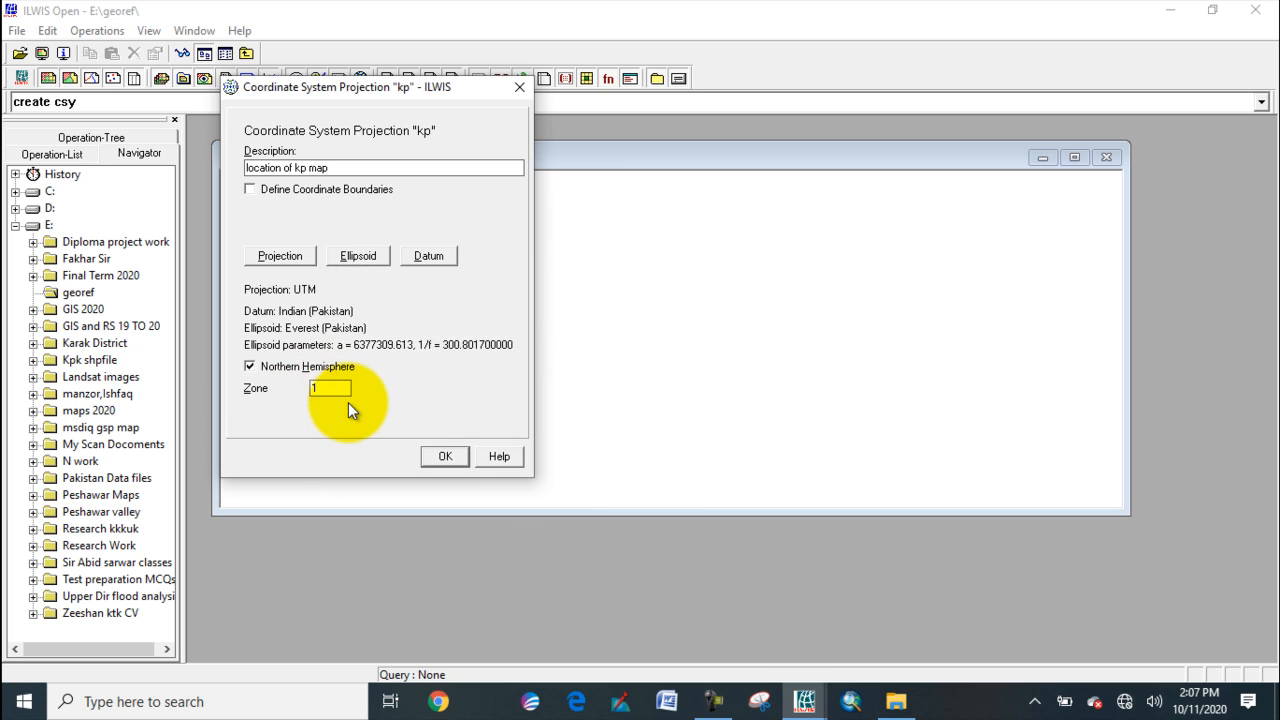
key(BackSpace)
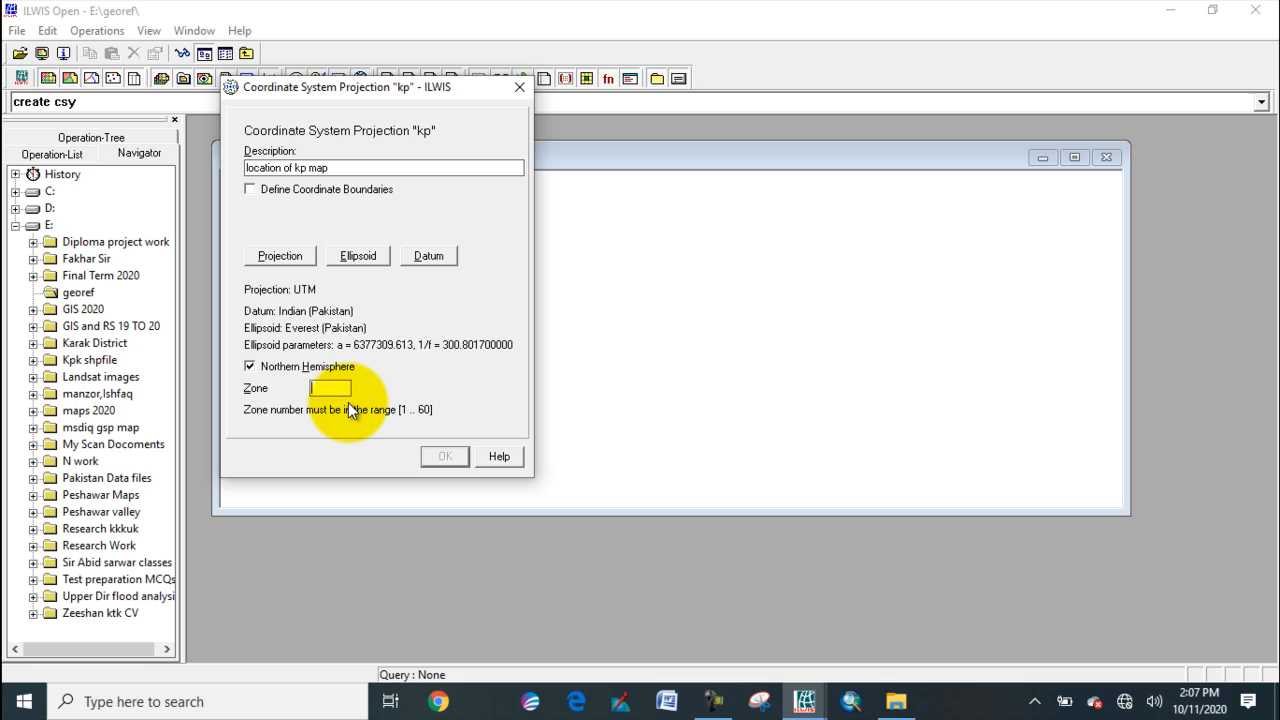
text(42)
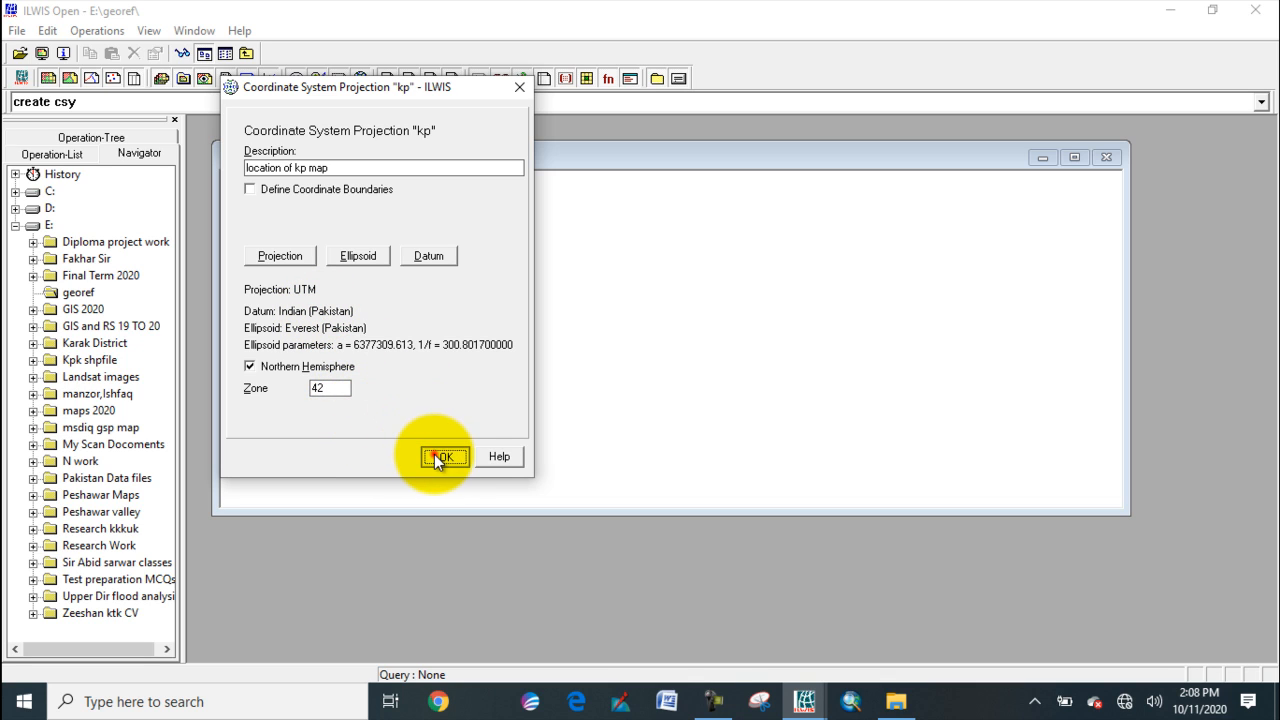
click(441, 456)
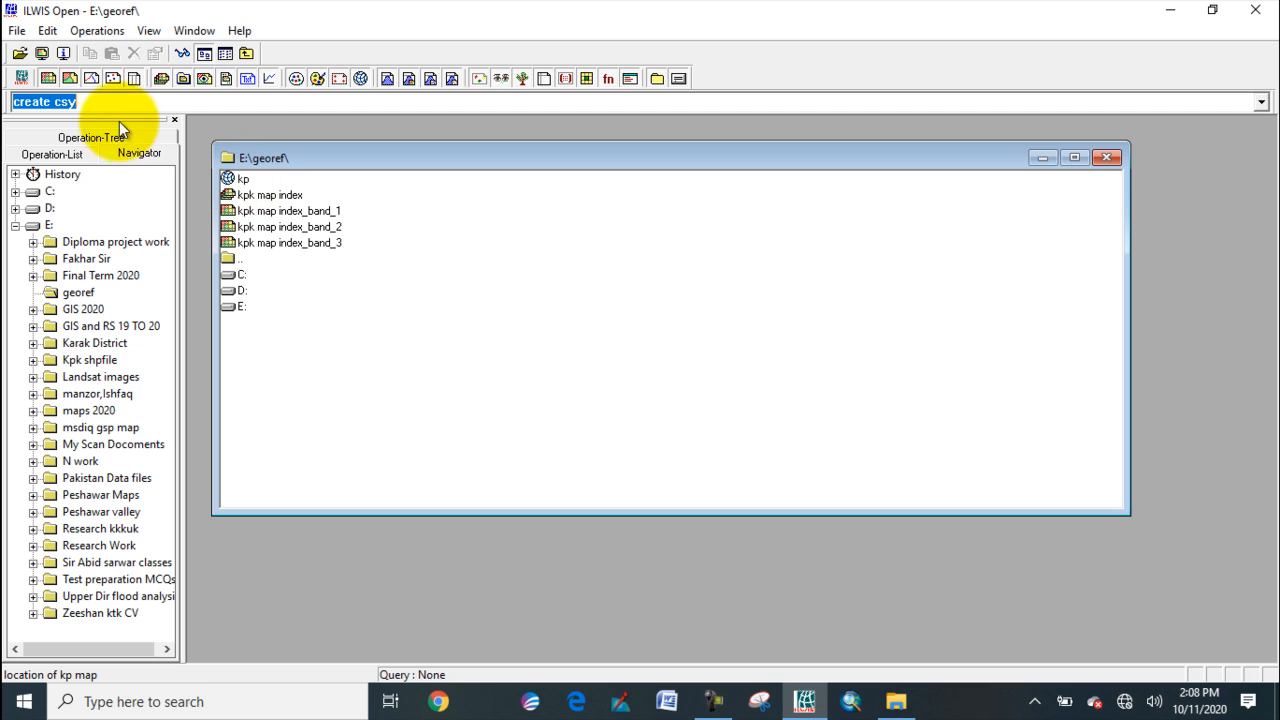
Start creating a georeference named kpk with the description "location of kpk".
click(17, 30)
click(43, 56)
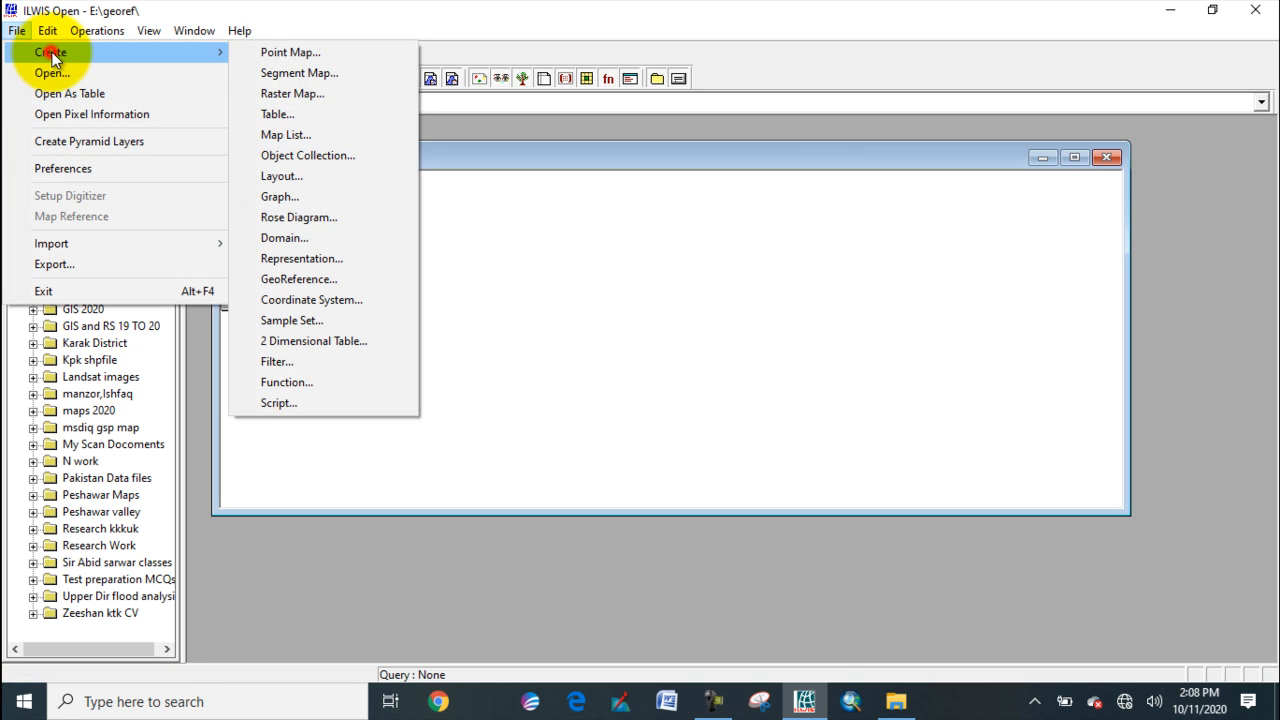
click(307, 282)
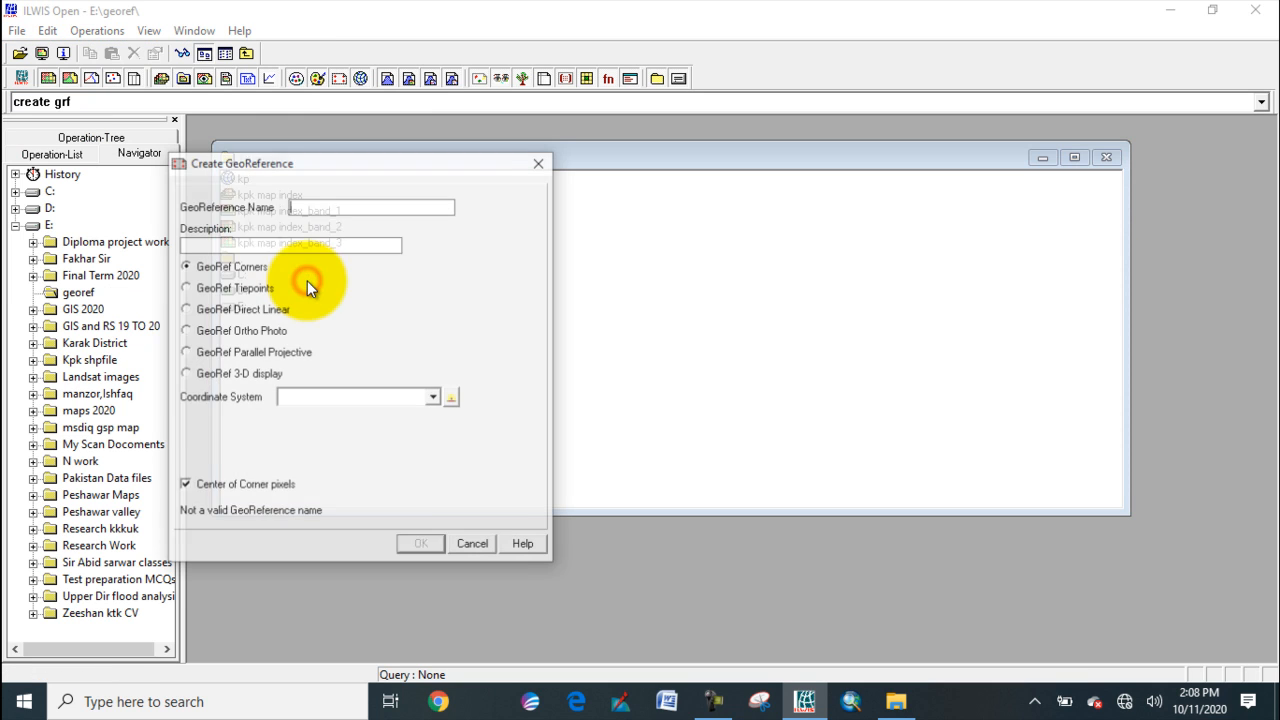
drag(337, 157, 437, 131)
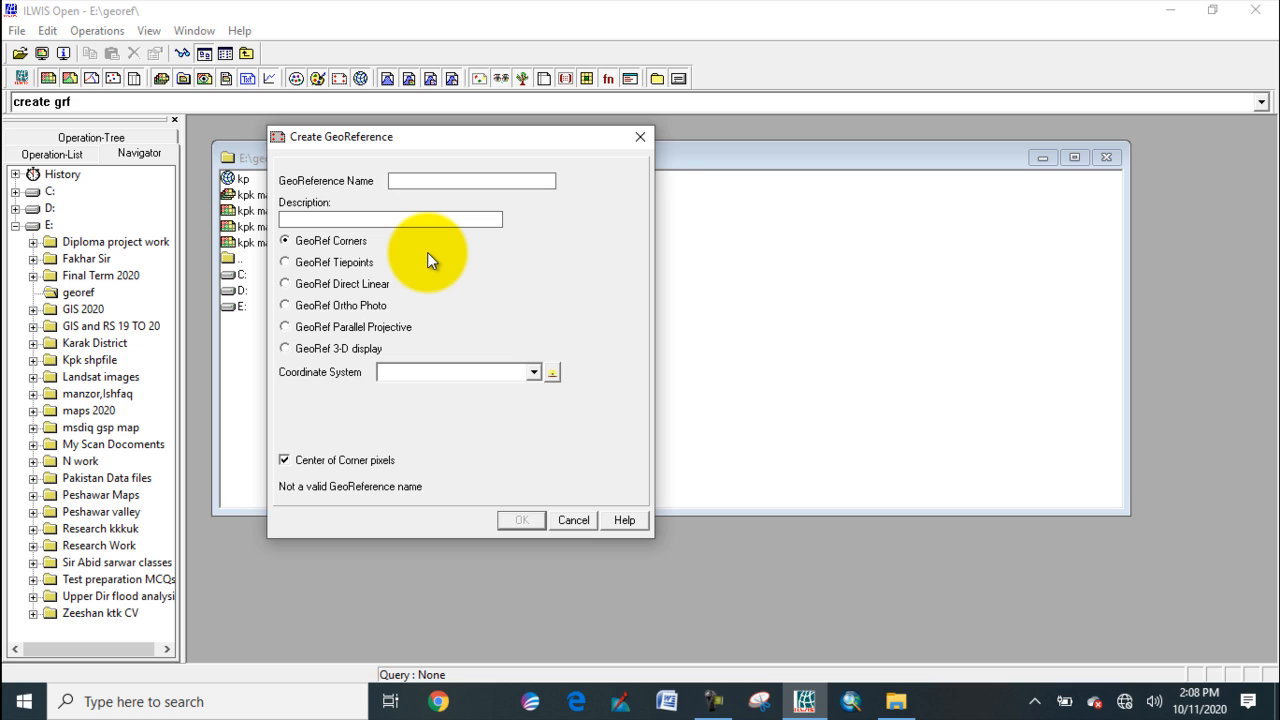
text(kpk)
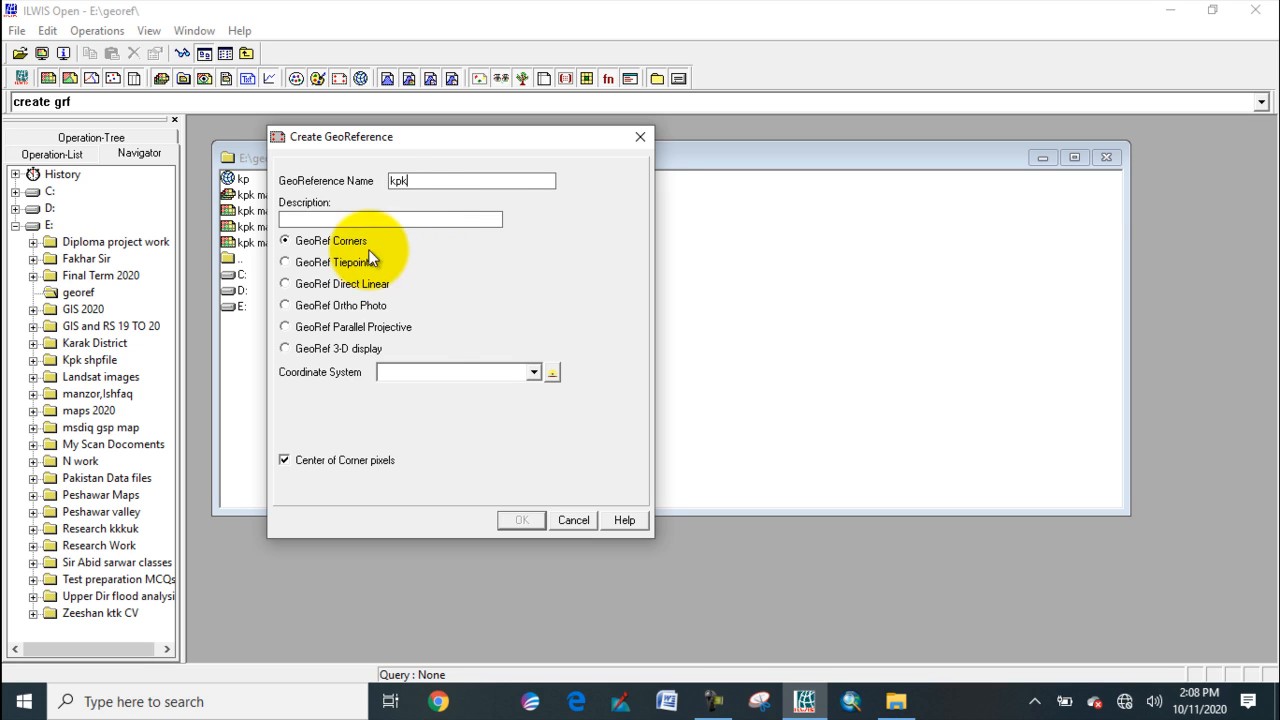
click(378, 216)
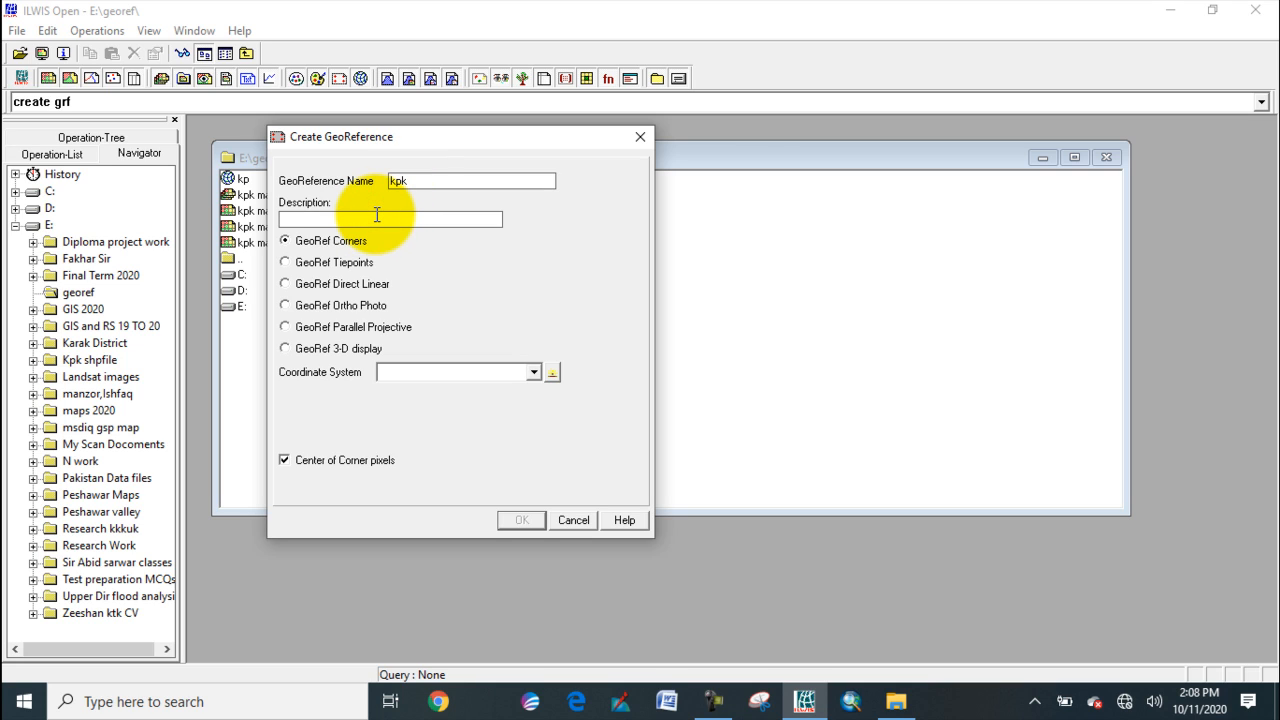
text(location of kpk)
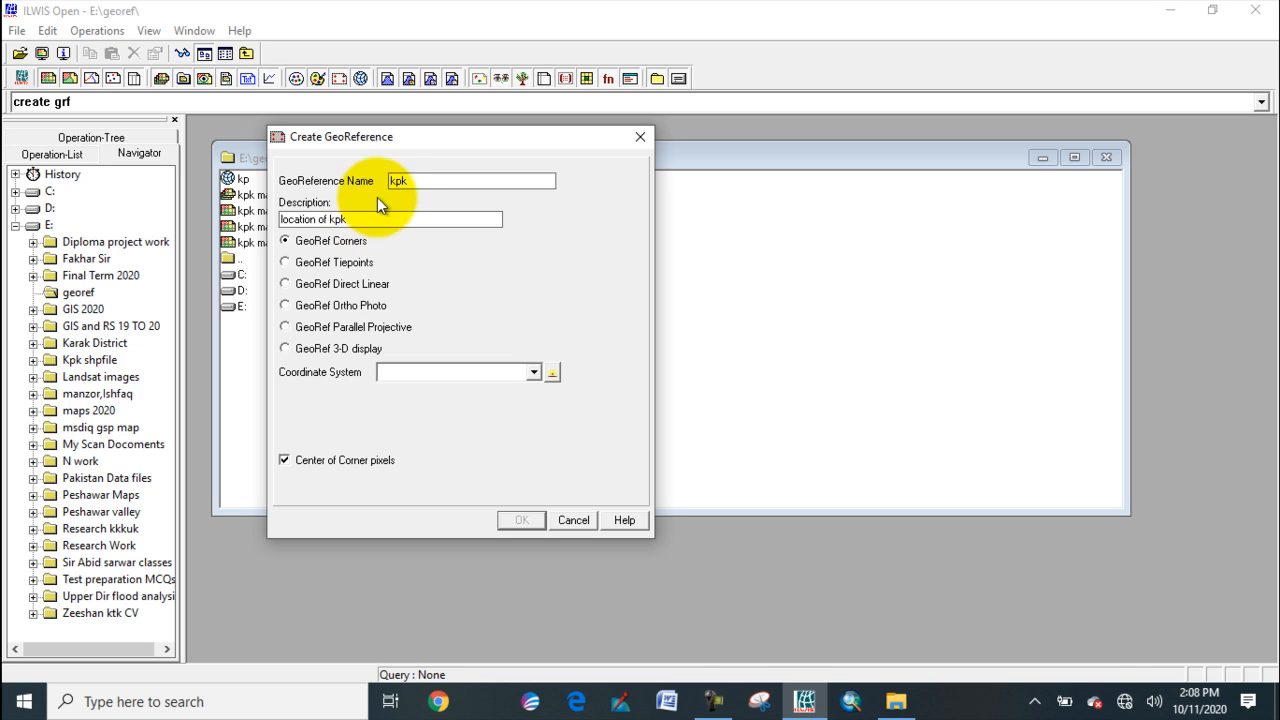
Make kpk a GeoRef Tiepoints georeference with coordinate system kp and background map kpk map index, and accept the definition.
click(285, 262)
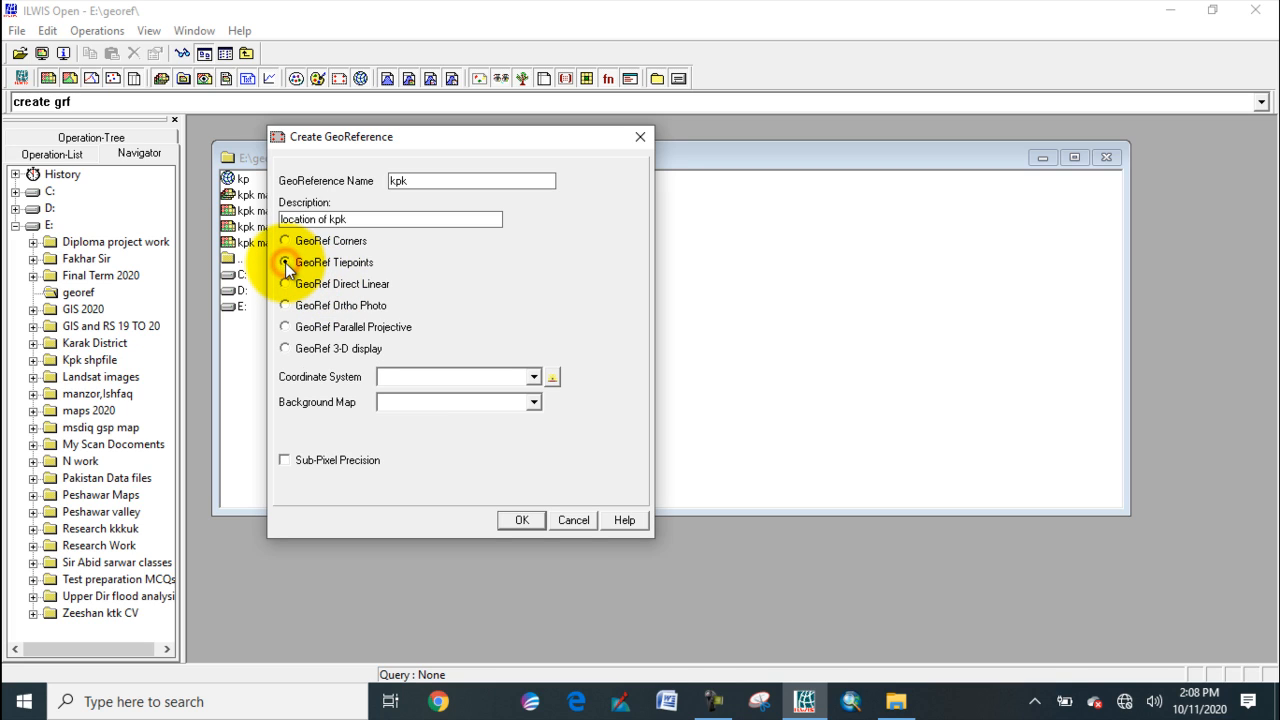
click(535, 377)
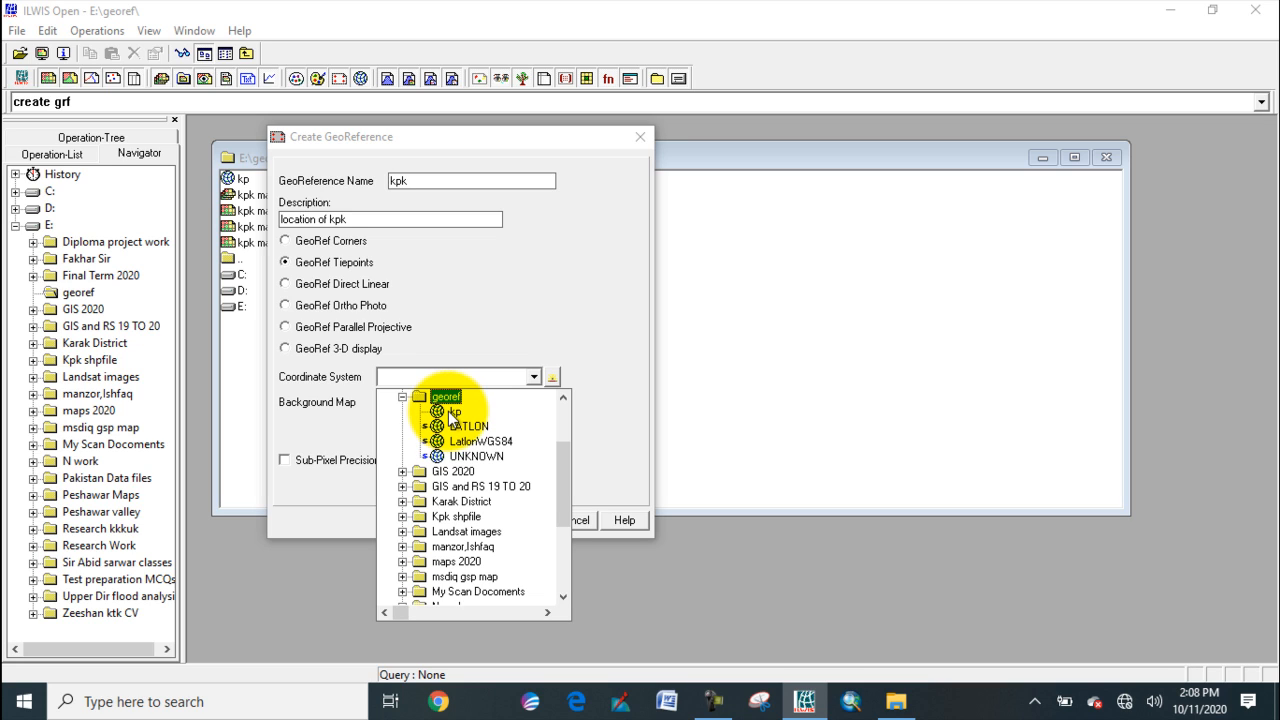
click(453, 414)
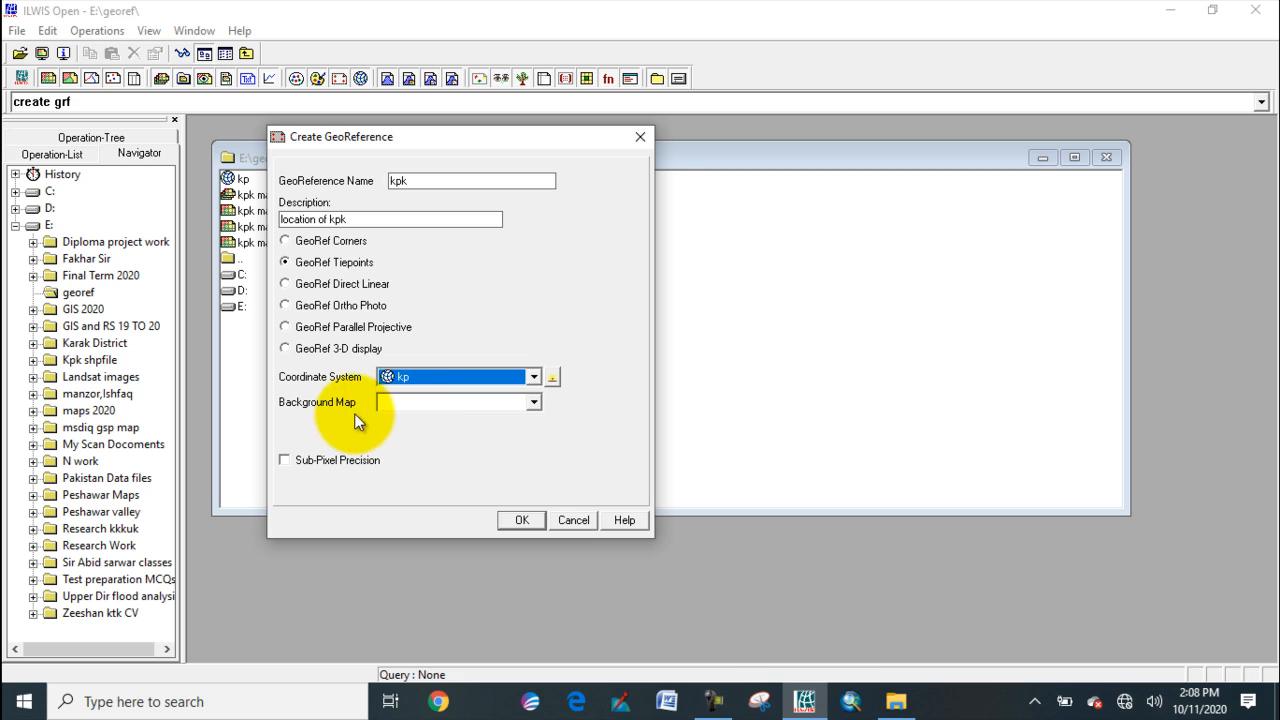
click(535, 401)
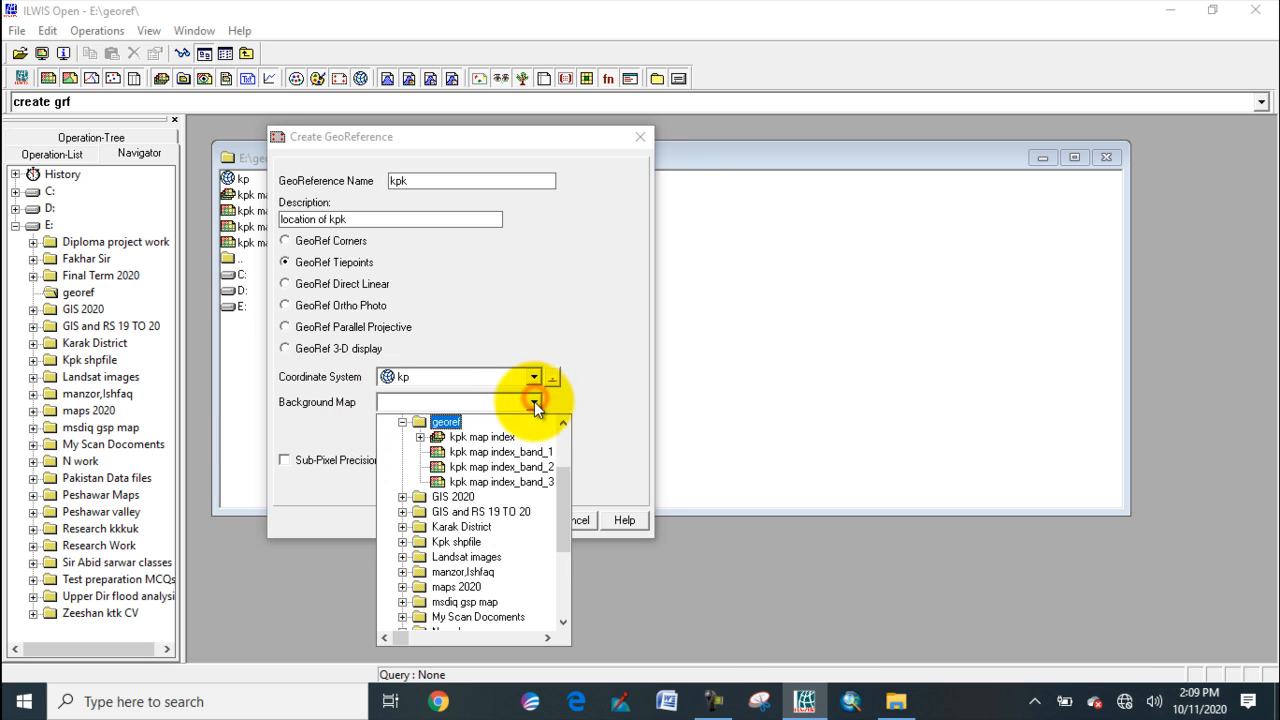
click(485, 441)
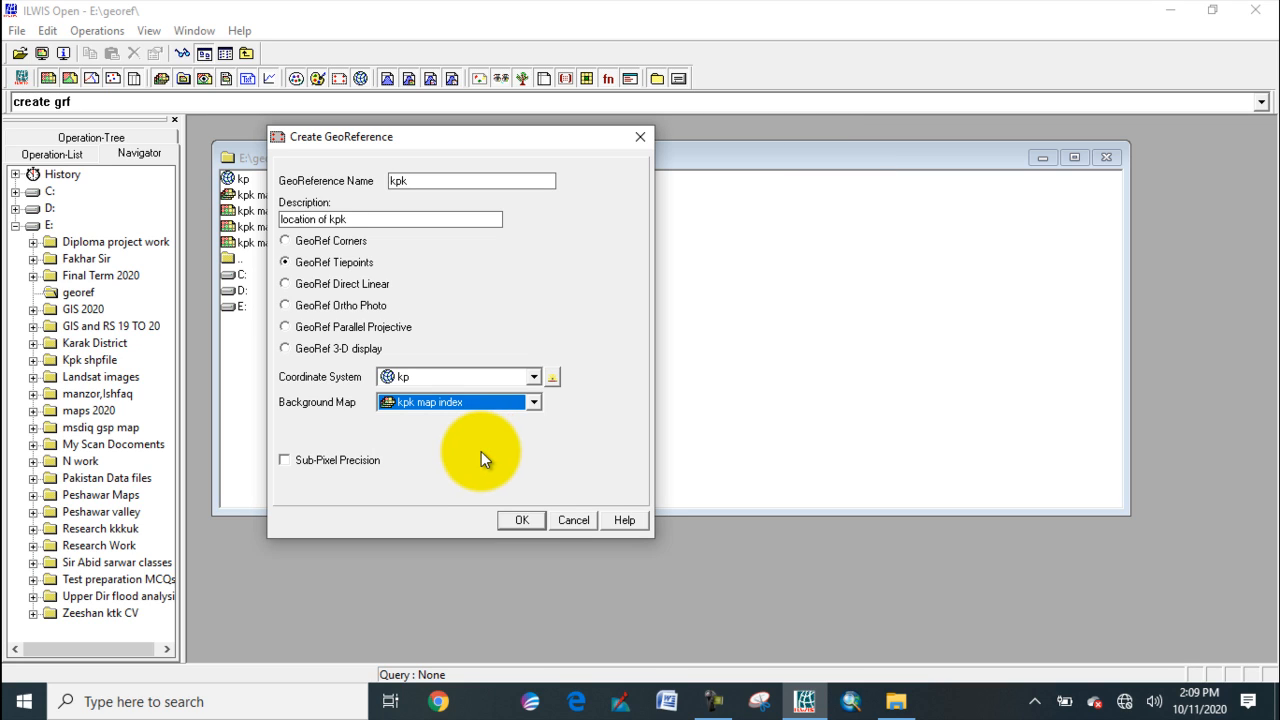
click(509, 518)
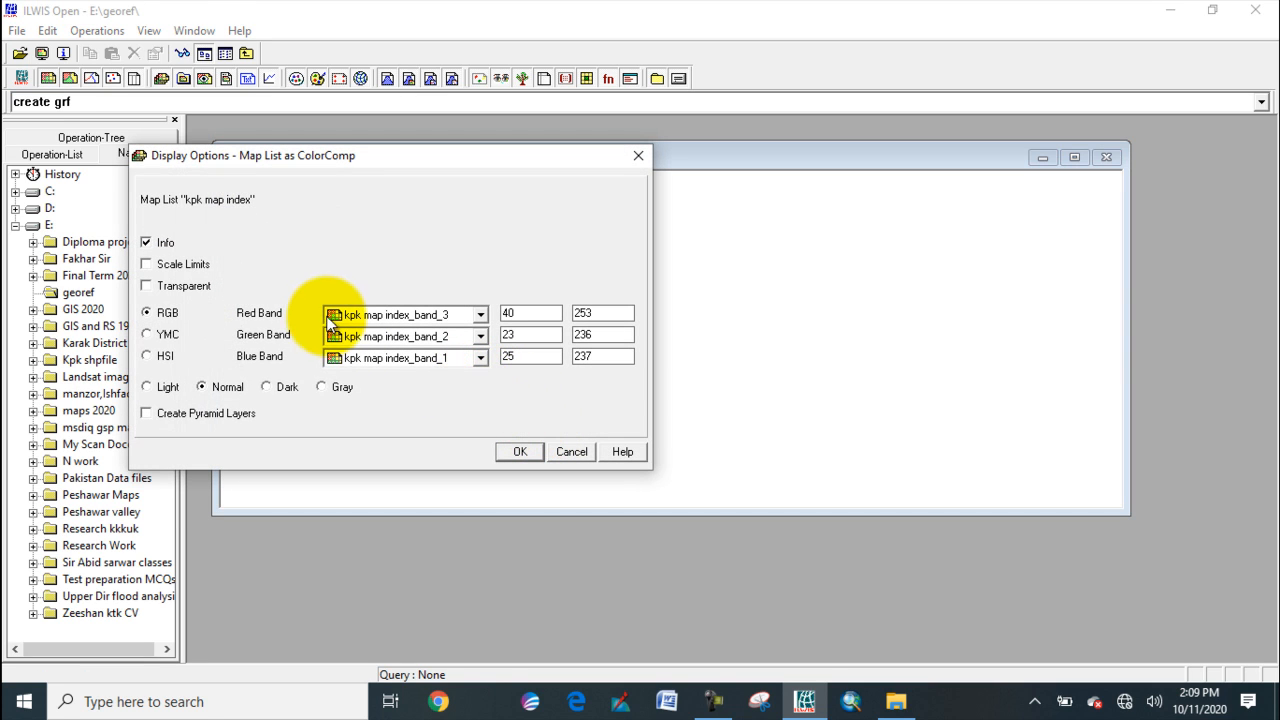
Display the kpk map index as an RGB composite with kpk map index_band_1 as red and kpk map index_band_3 as blue.
drag(408, 157, 536, 138)
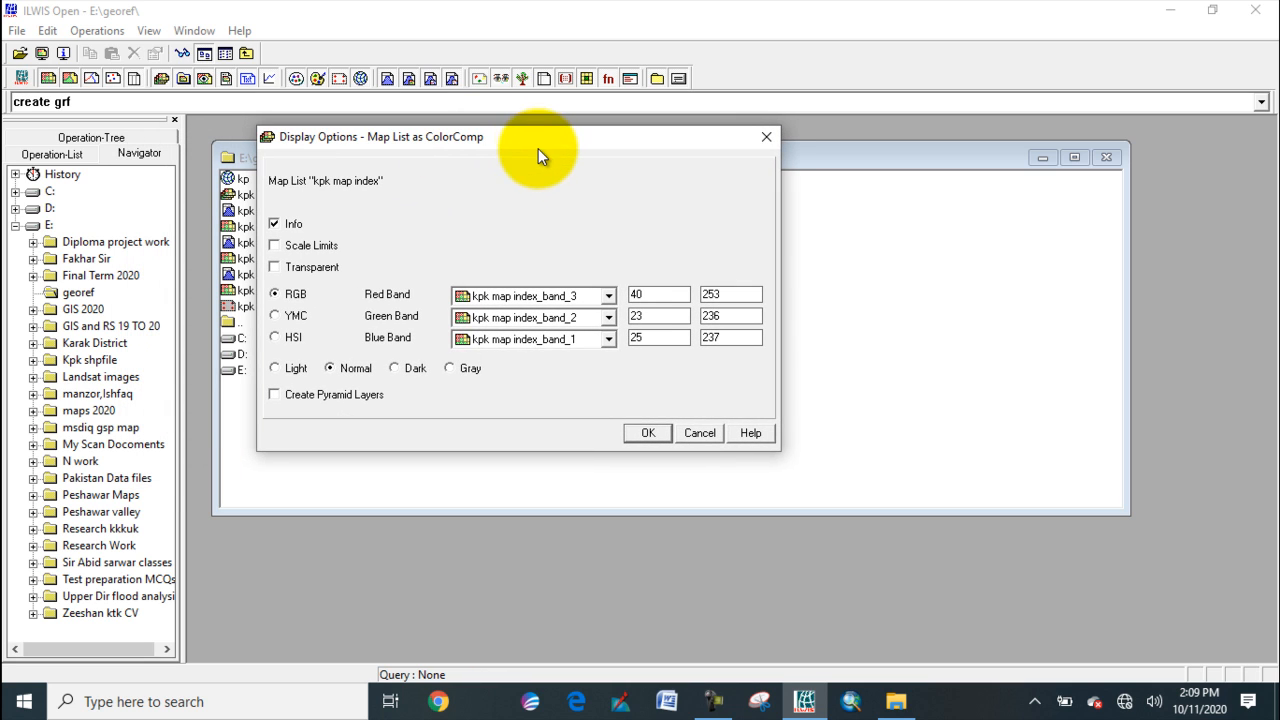
click(609, 296)
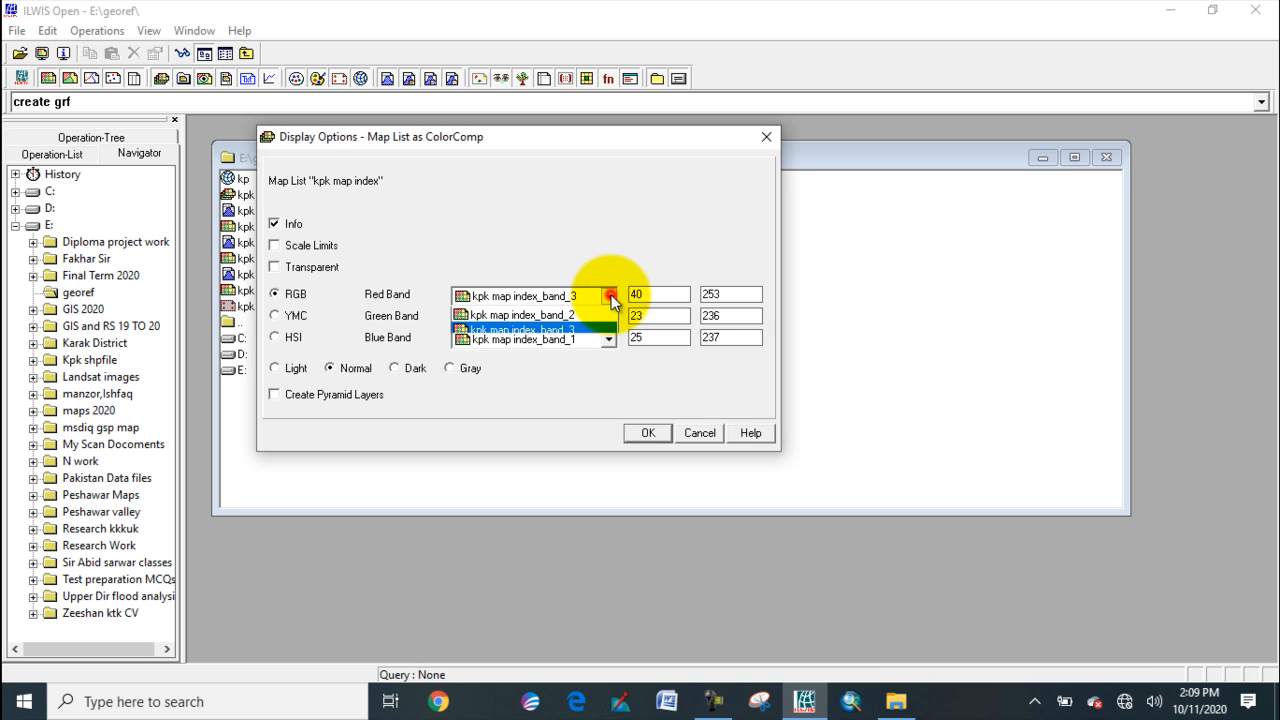
click(573, 320)
click(609, 340)
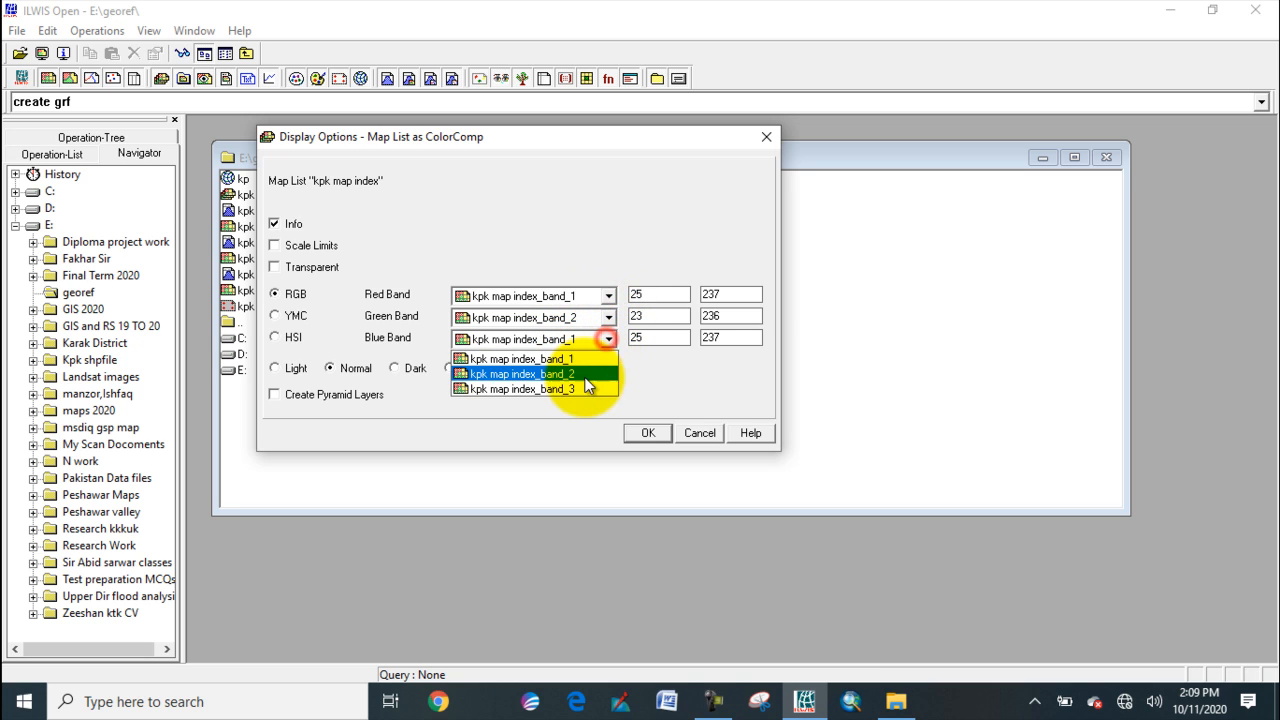
click(573, 386)
click(648, 432)
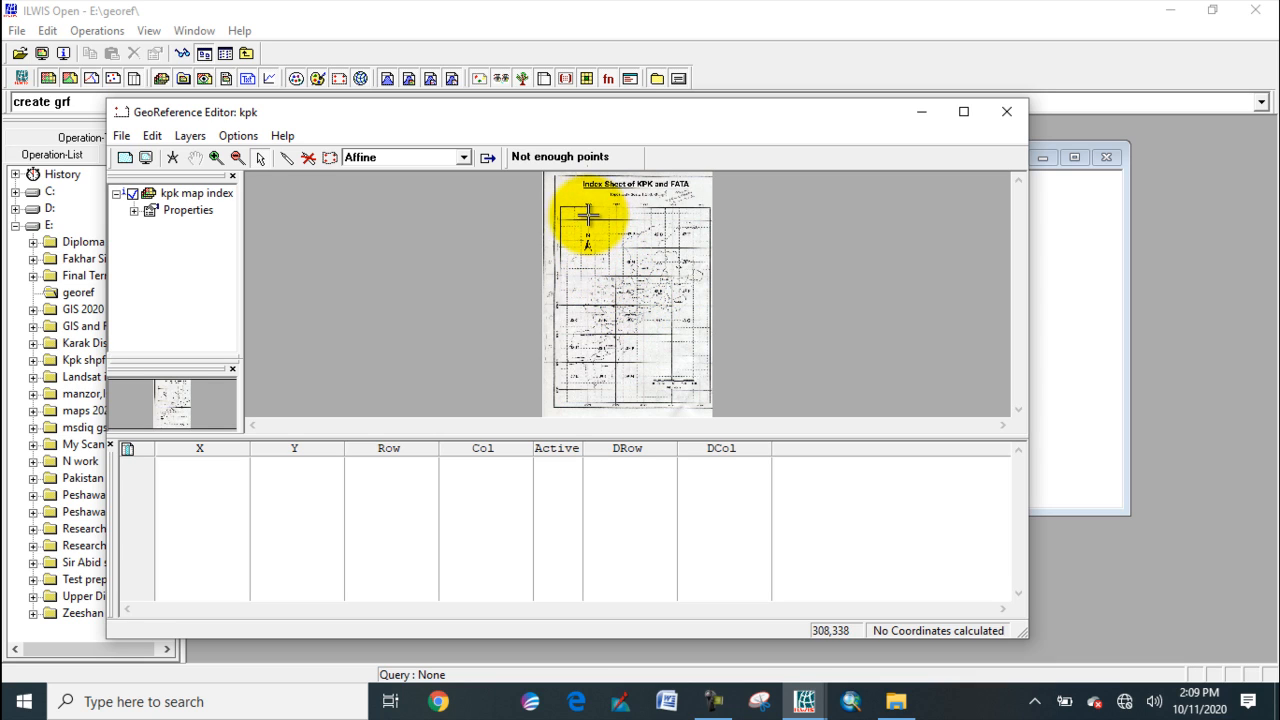
Zoom in on the scanned map's grid around the intersection of 70°E and 37°N.
click(216, 157)
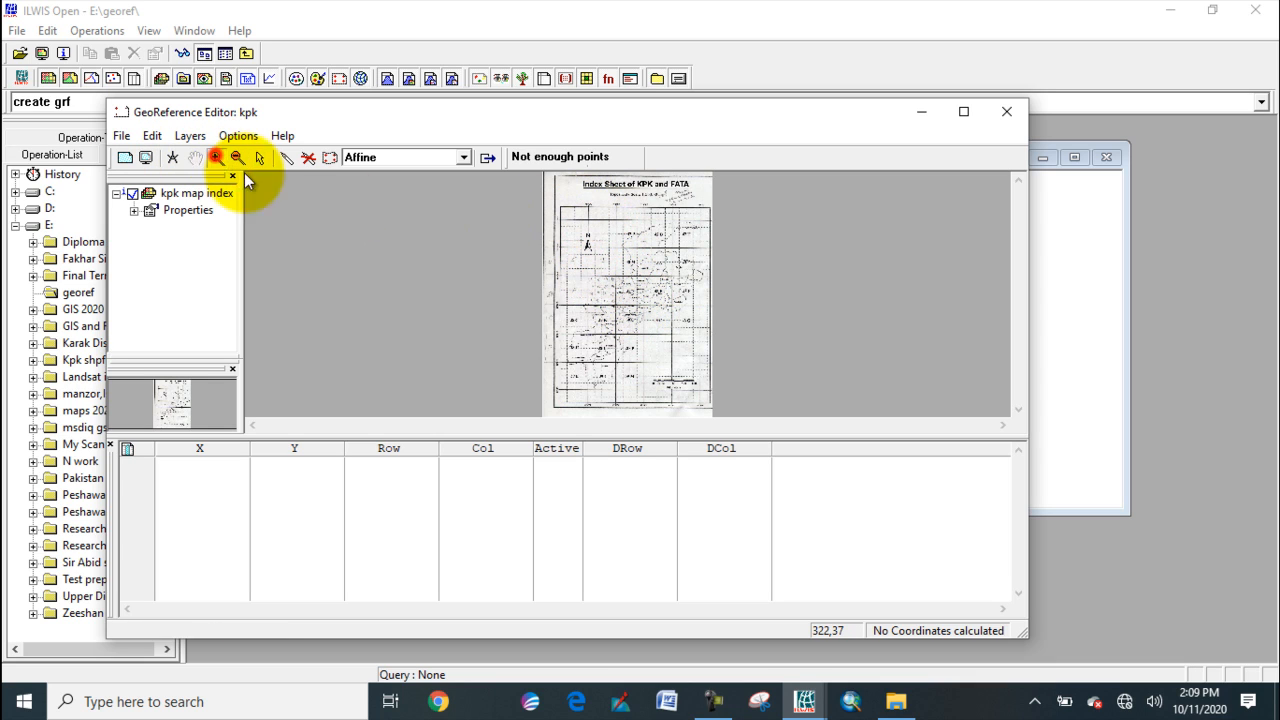
drag(551, 200, 604, 283)
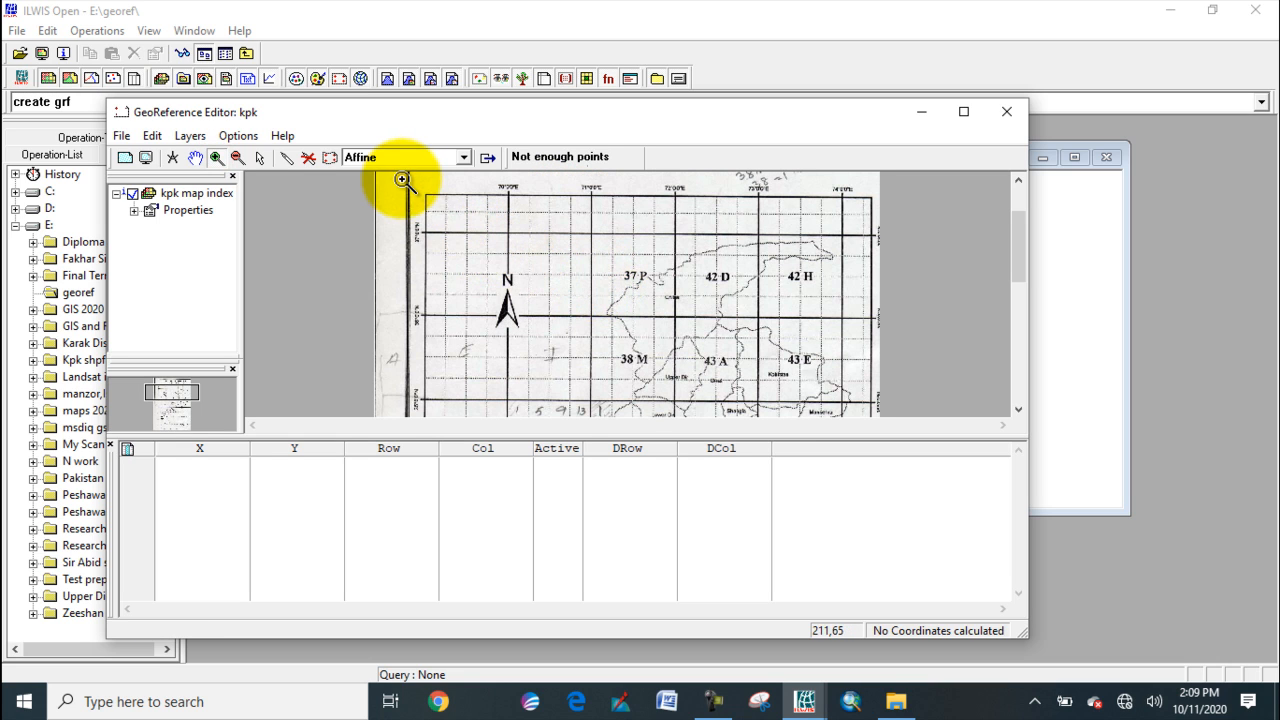
drag(401, 178, 472, 287)
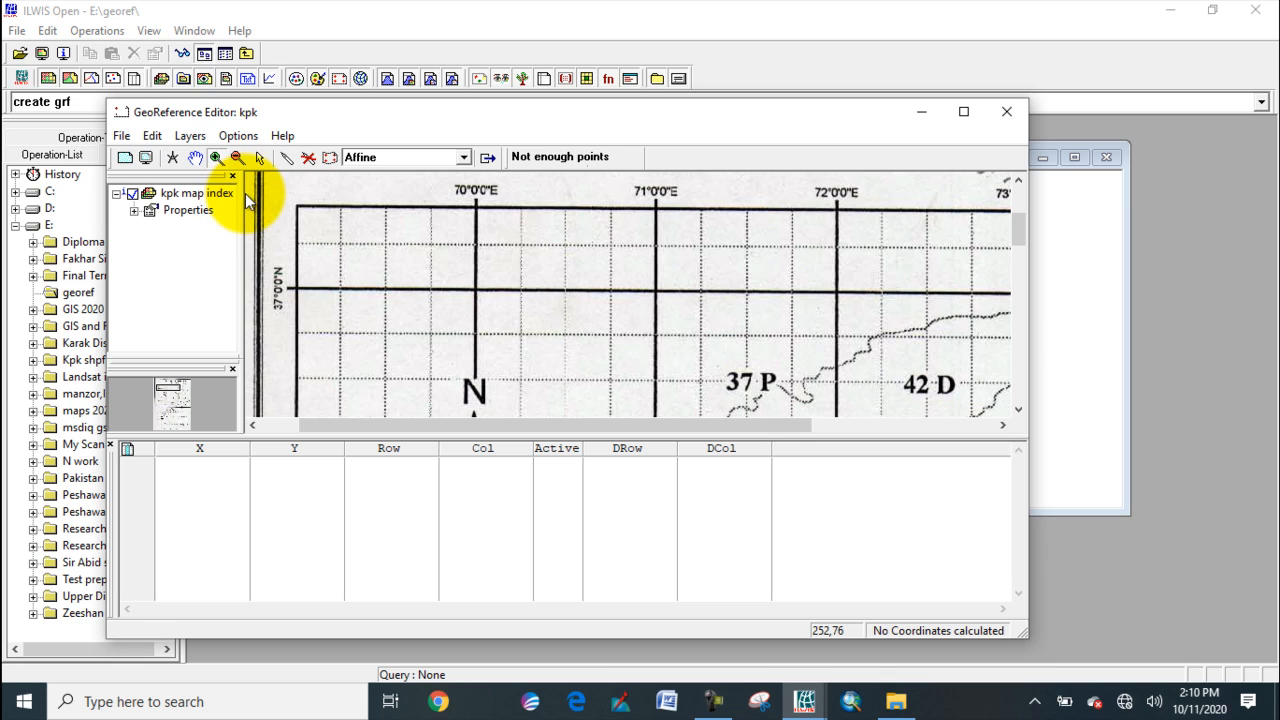
key(Escape)
click(474, 294)
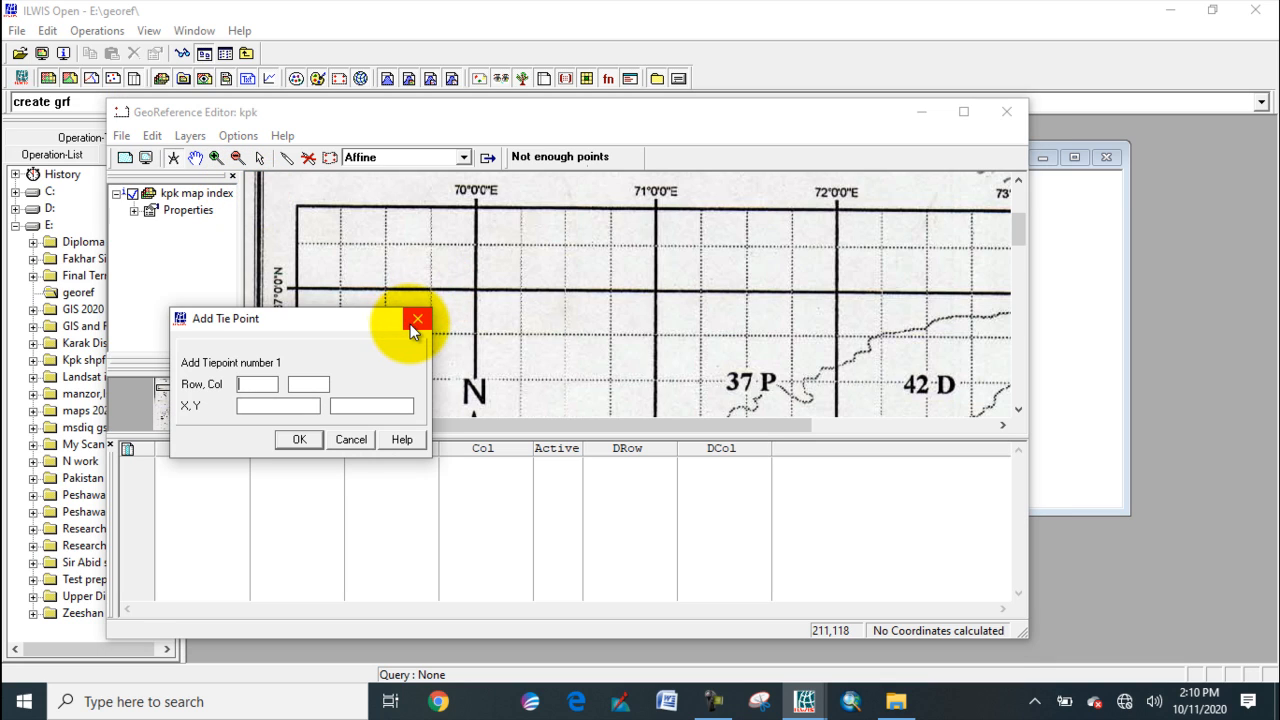
click(416, 320)
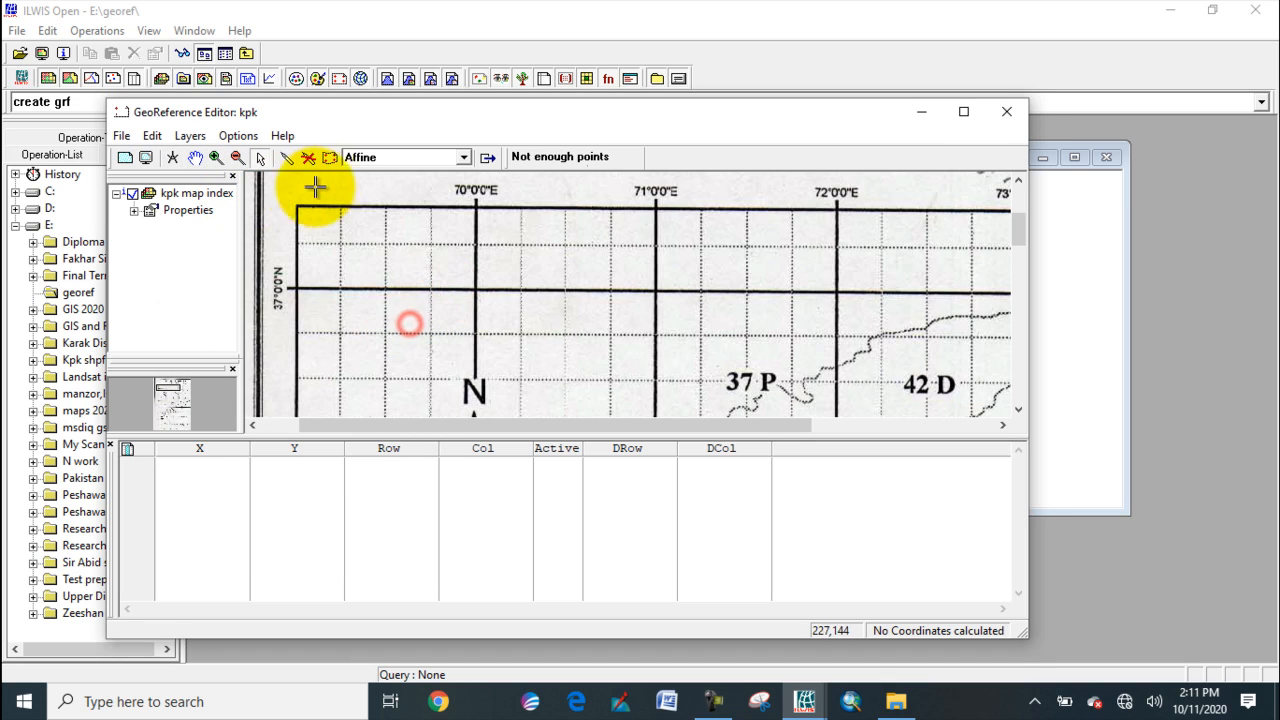
Add a tiepoint at the grid intersection of 70°E and 37°N with X 70 and Y 37.
click(260, 160)
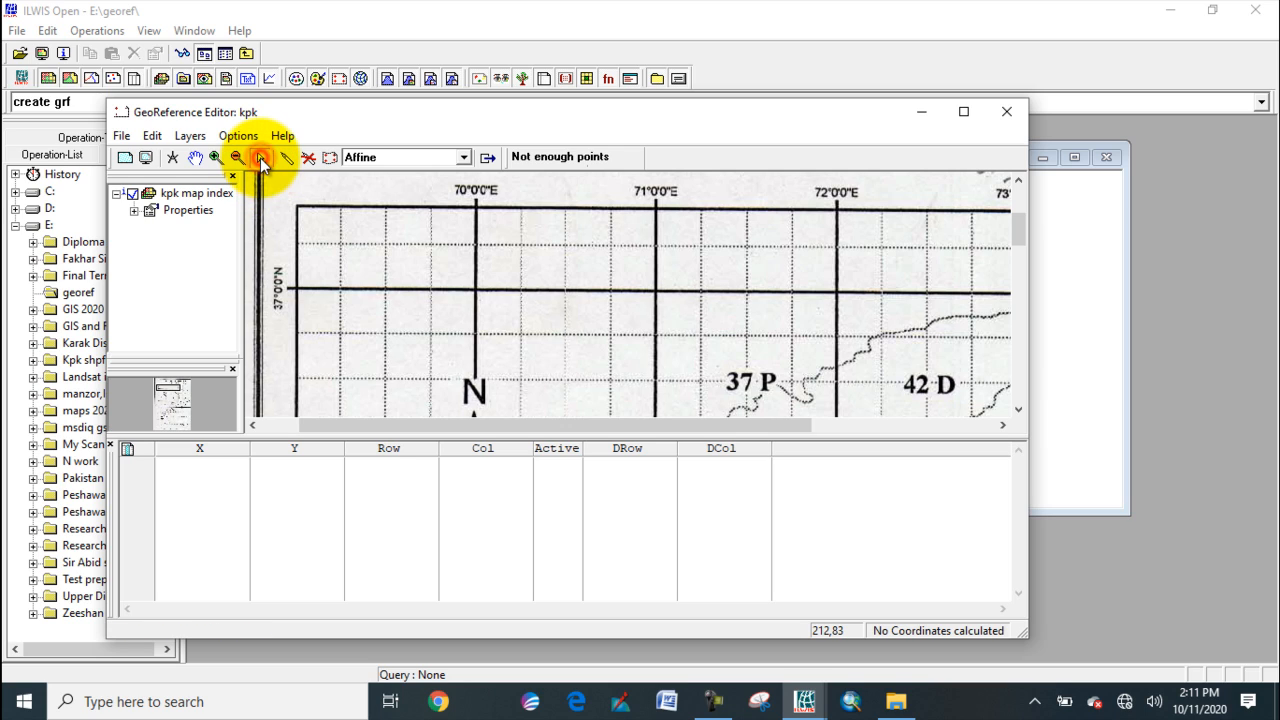
click(476, 290)
drag(423, 257, 305, 324)
click(209, 414)
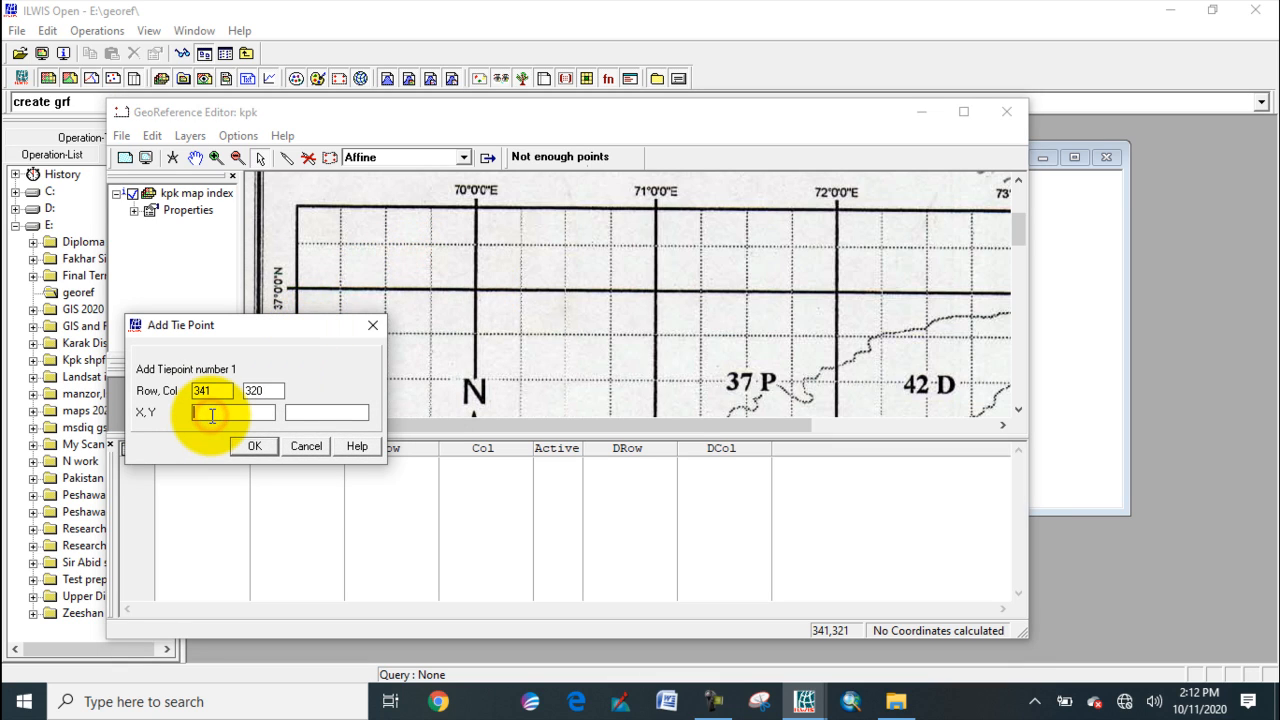
text(70)
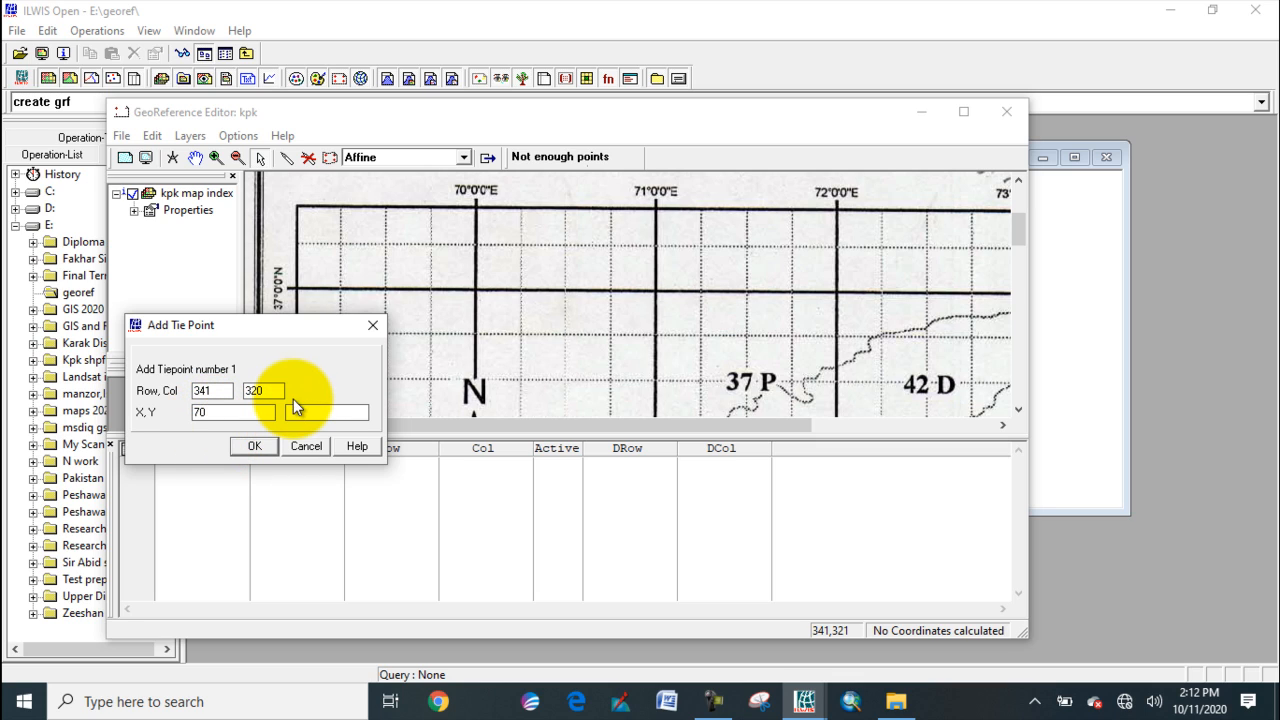
click(294, 410)
text(3)
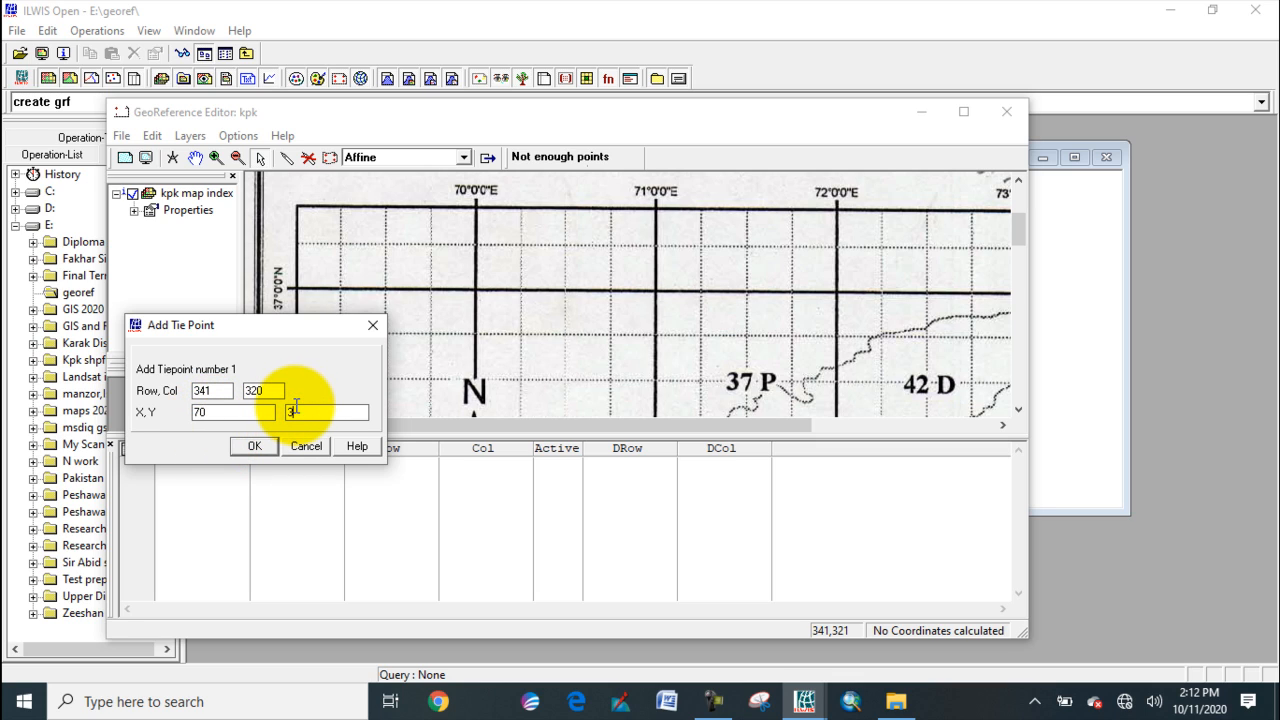
text(7)
click(258, 445)
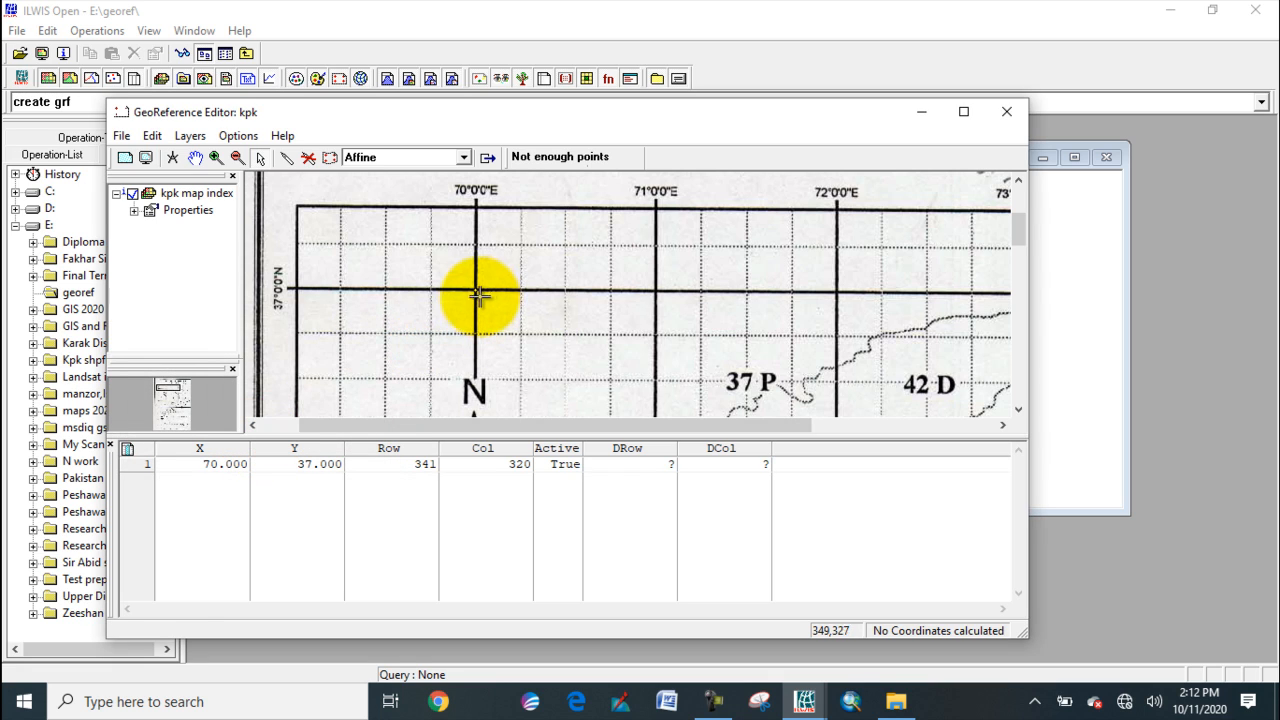
Add a tiepoint at the grid intersection of 70°E and 31°N with X 70 and Y 31.
scroll(471, 300, up, 1)
scroll(480, 350, down, 1)
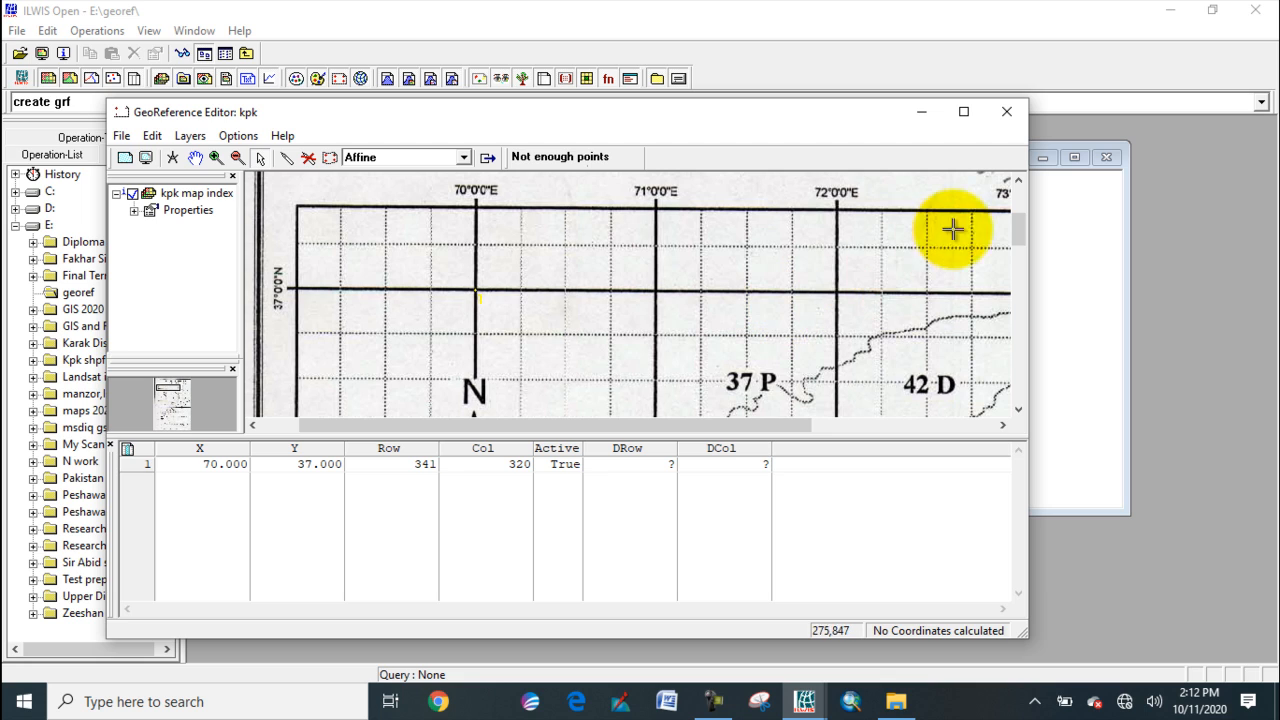
drag(1016, 235, 1022, 395)
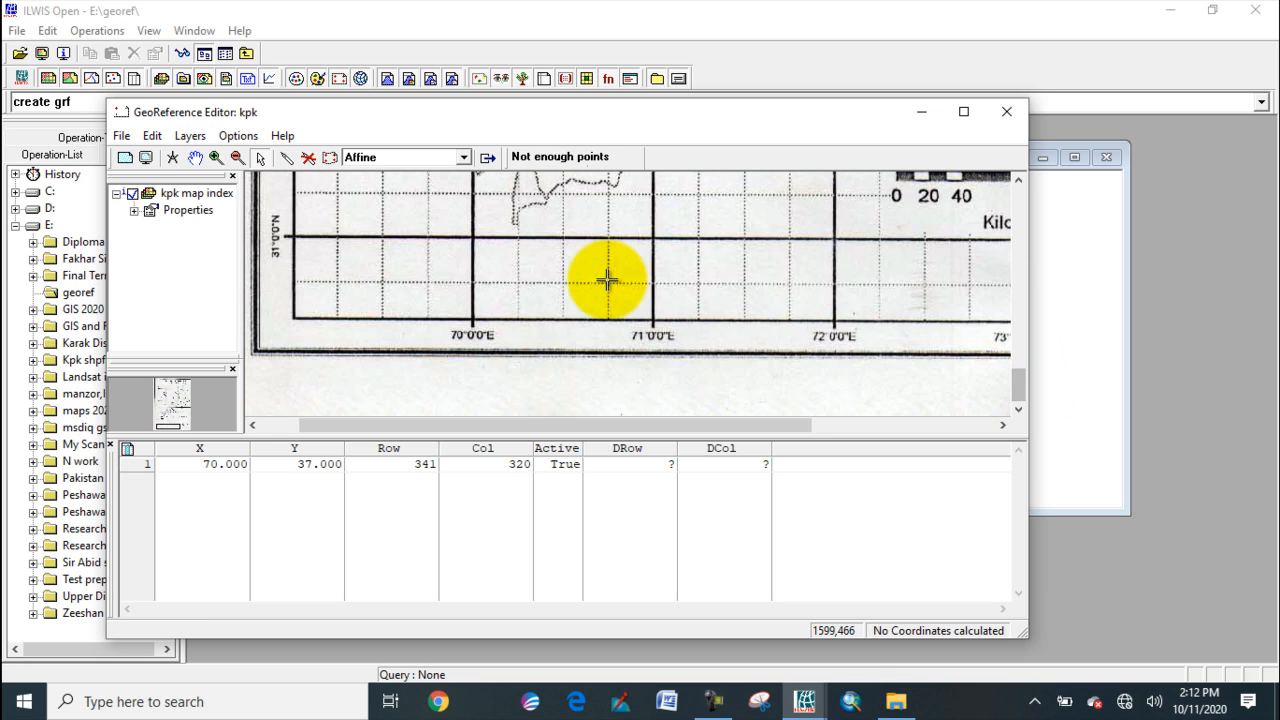
click(473, 236)
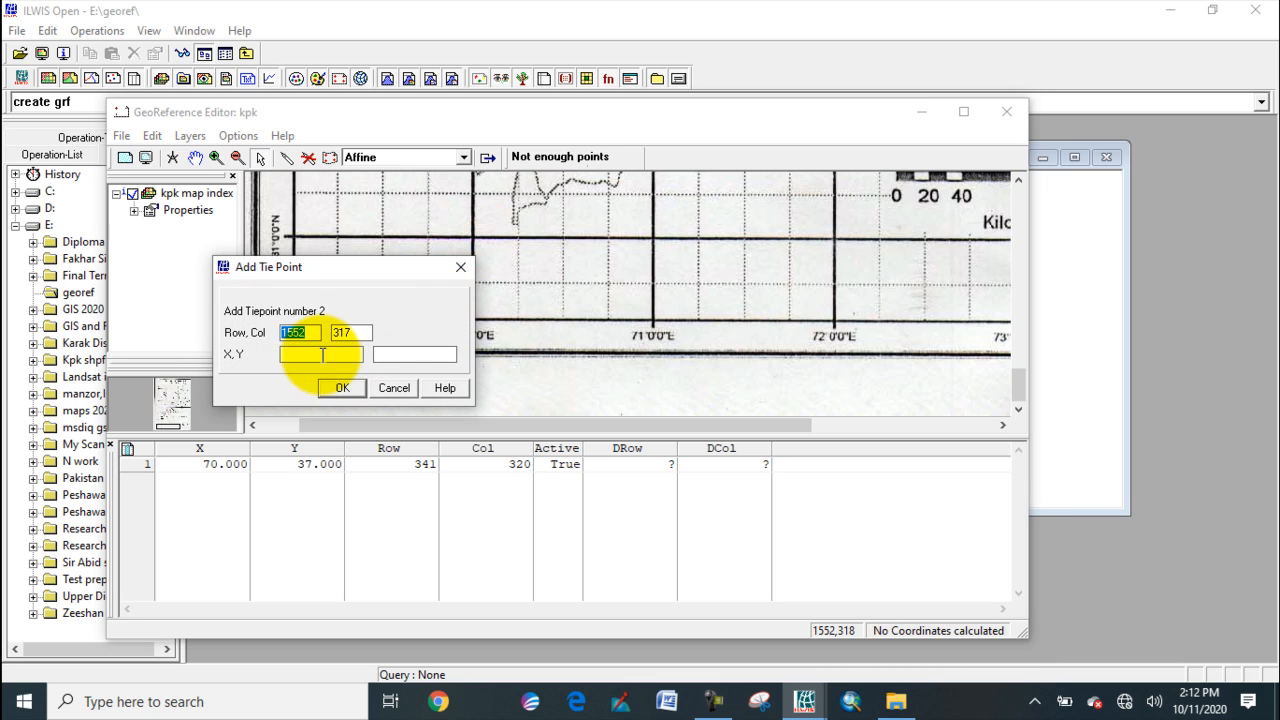
drag(390, 263, 312, 314)
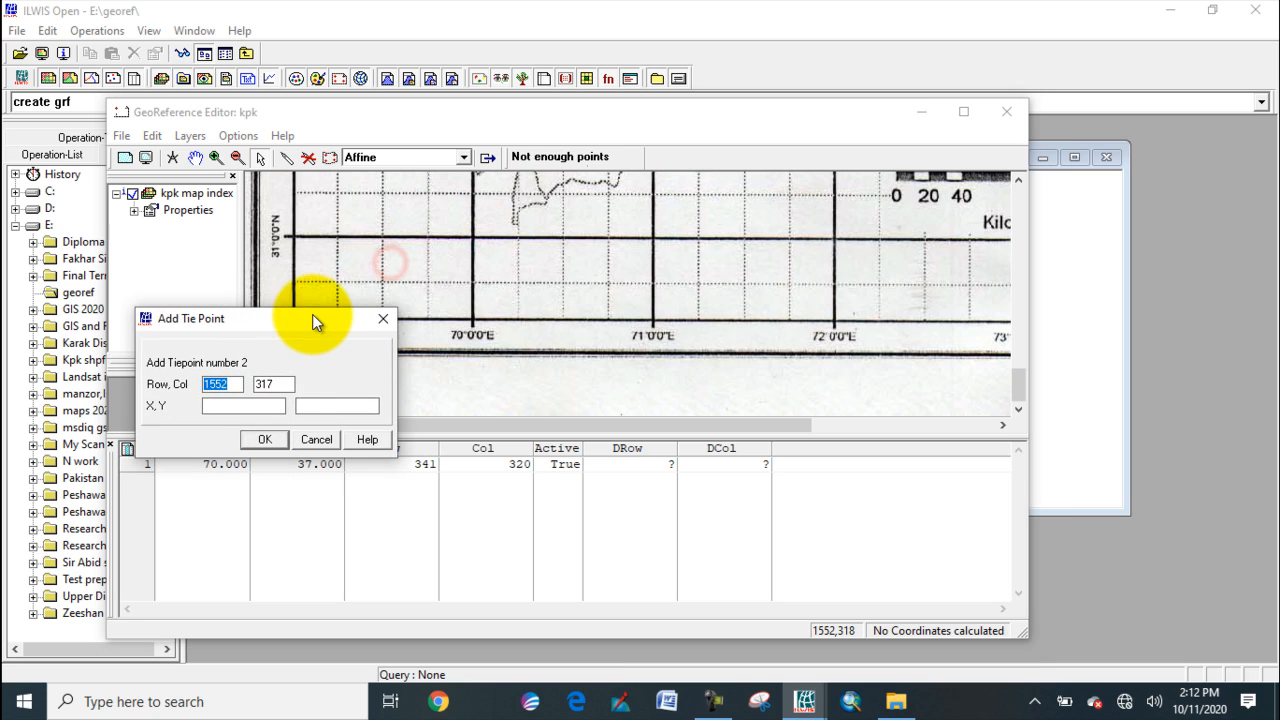
click(243, 406)
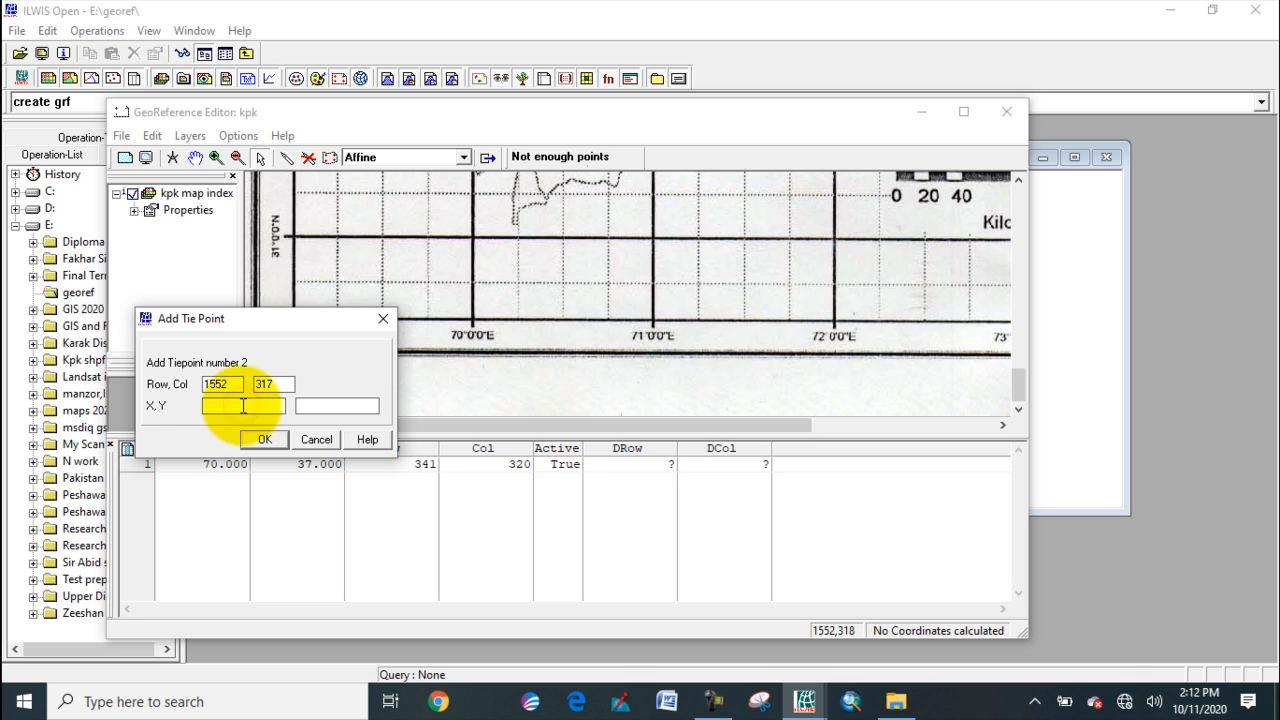
click(313, 405)
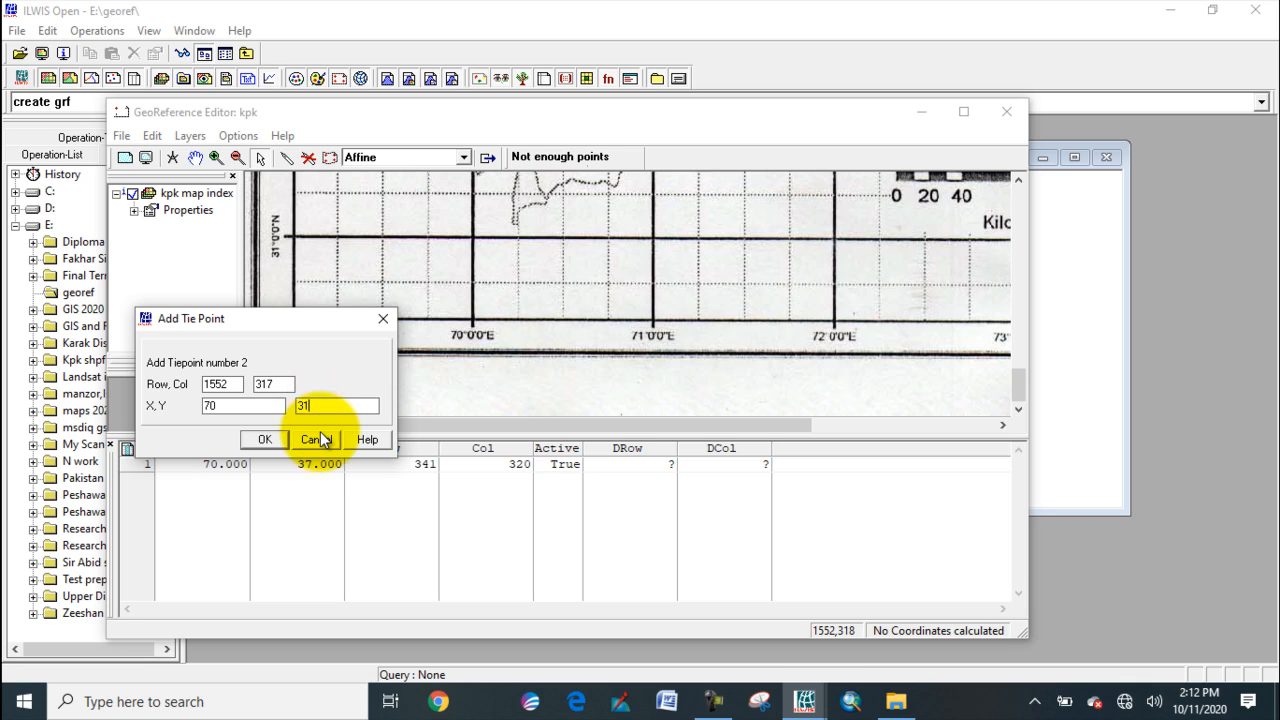
click(263, 439)
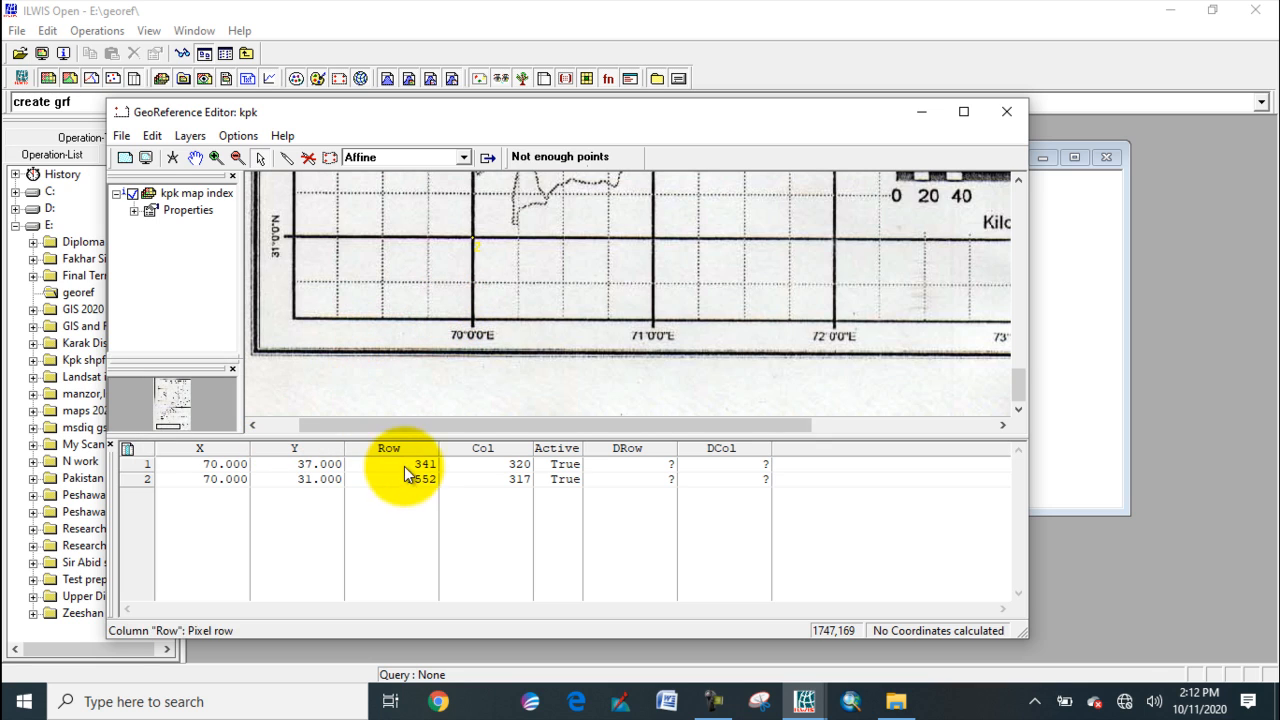
Add a tiepoint at the grid intersection of 74°E and 31°N with X 74 and Y 31.
drag(389, 426, 629, 414)
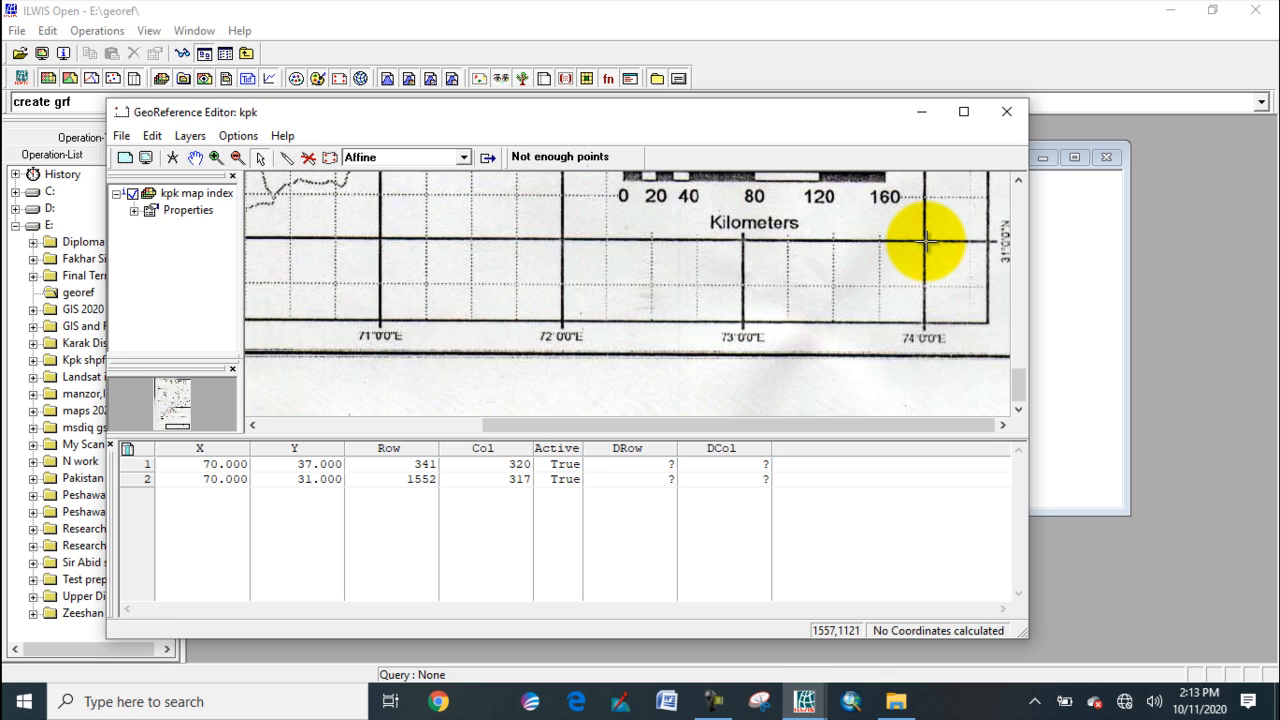
click(923, 241)
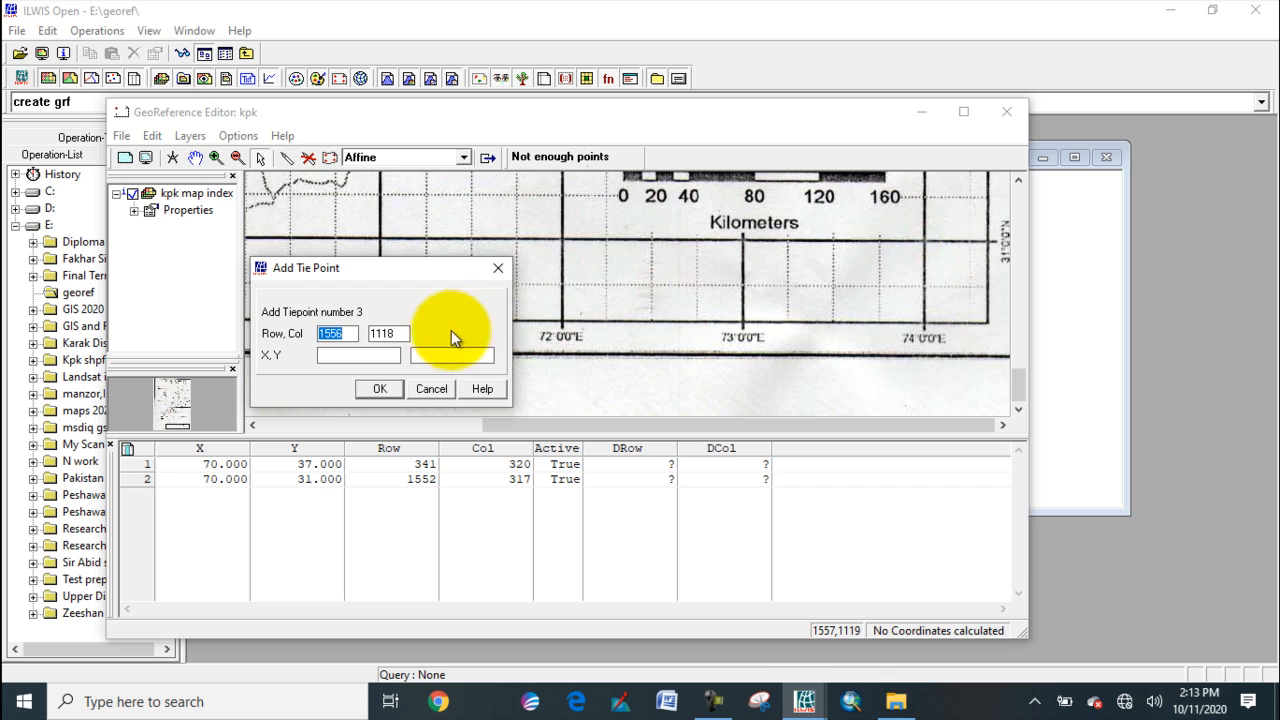
click(358, 349)
text(7)
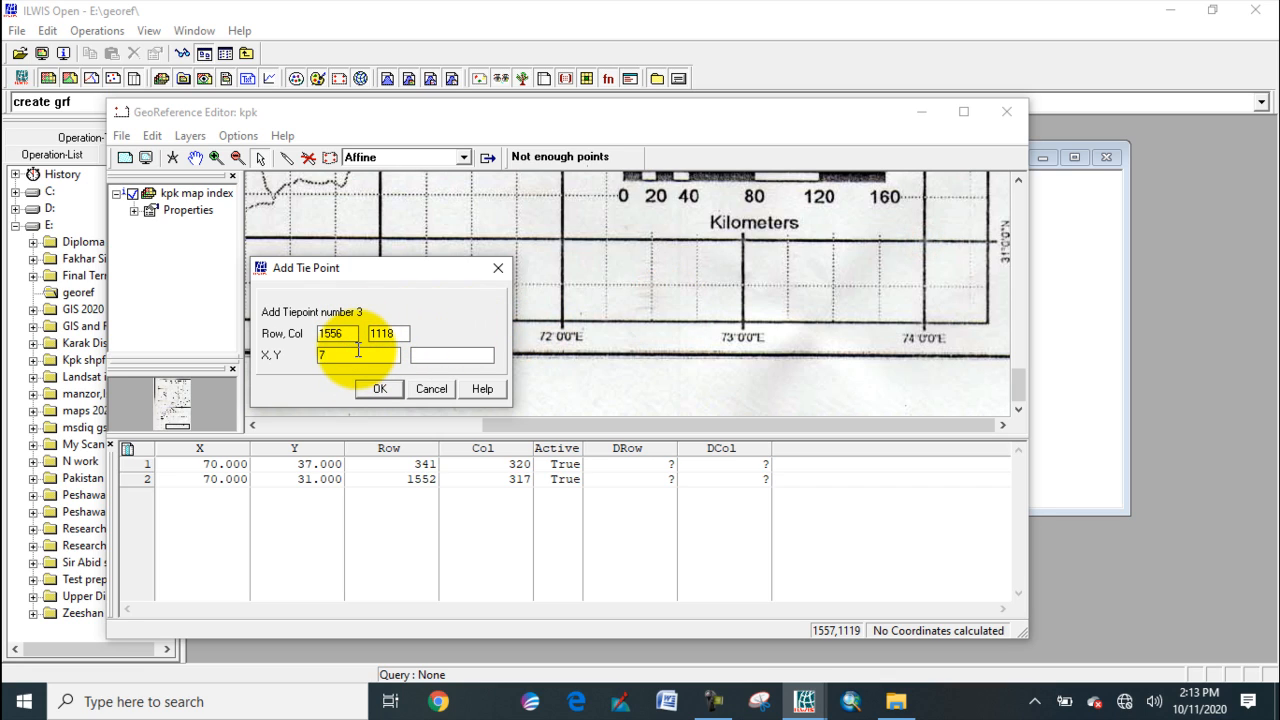
text(4)
click(431, 353)
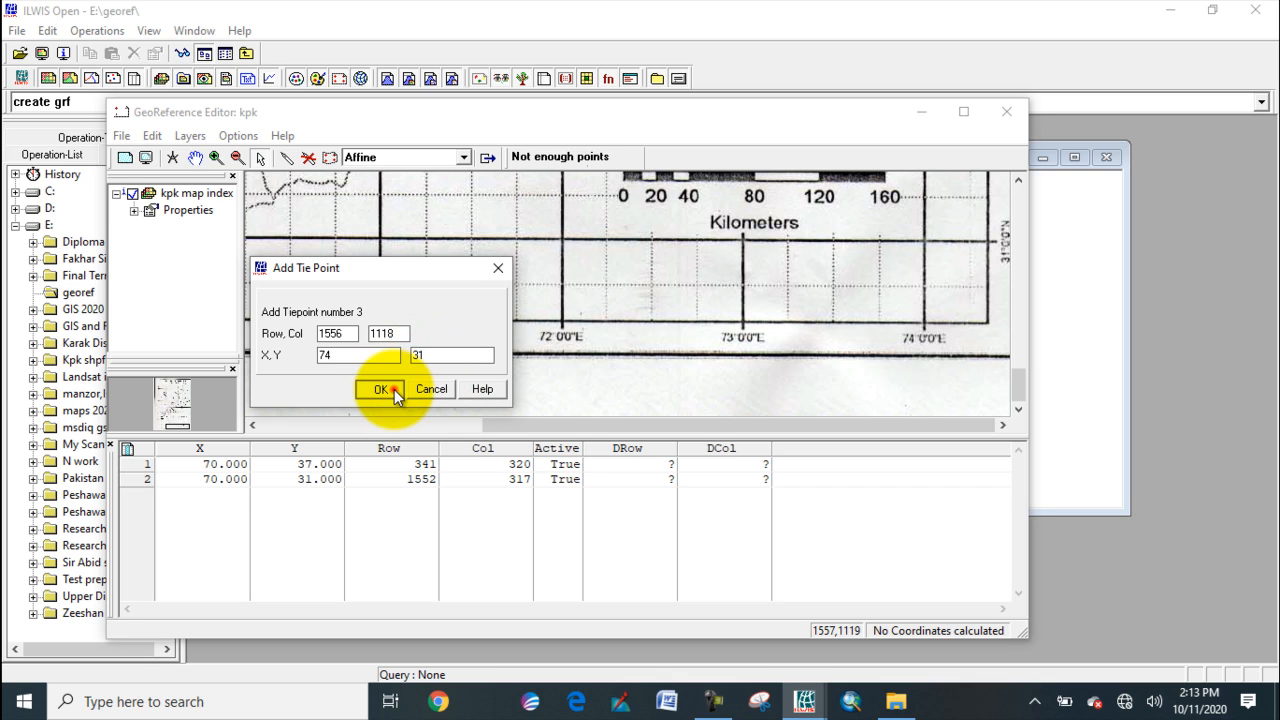
click(380, 389)
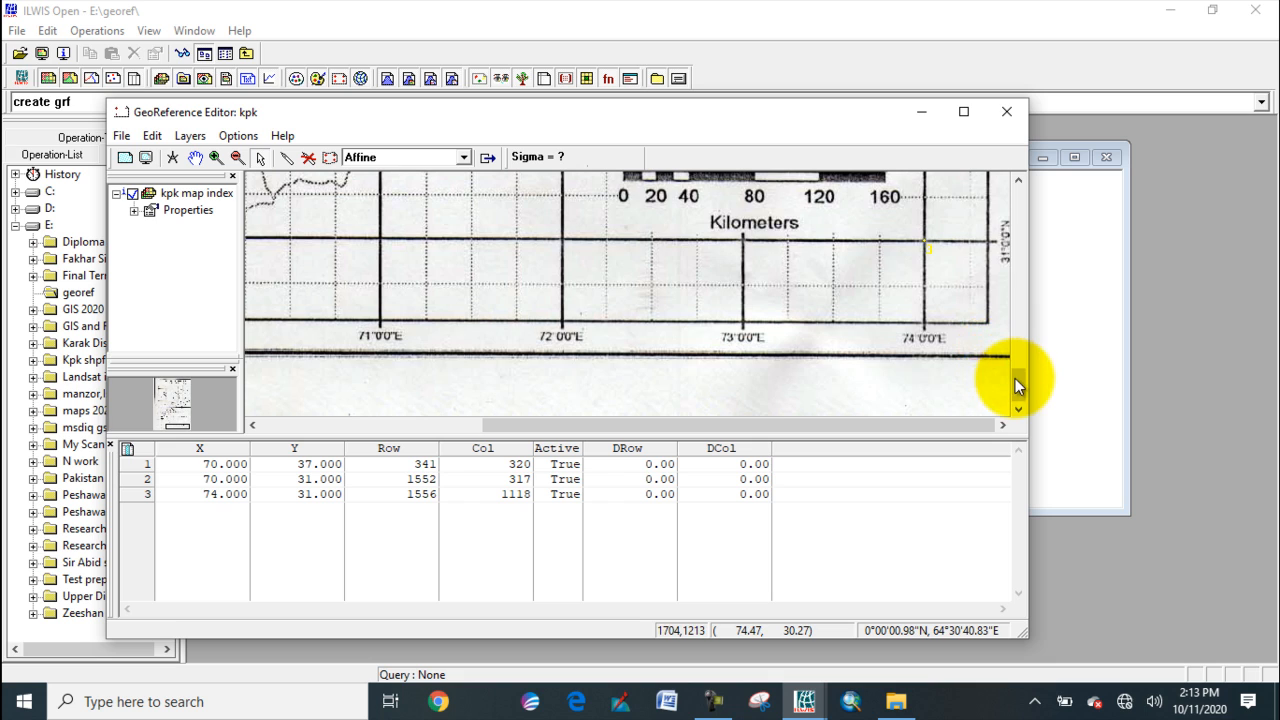
Add a tiepoint at the grid intersection of 74°E and 37°N with X 74 and Y 37.
drag(1018, 378, 1019, 231)
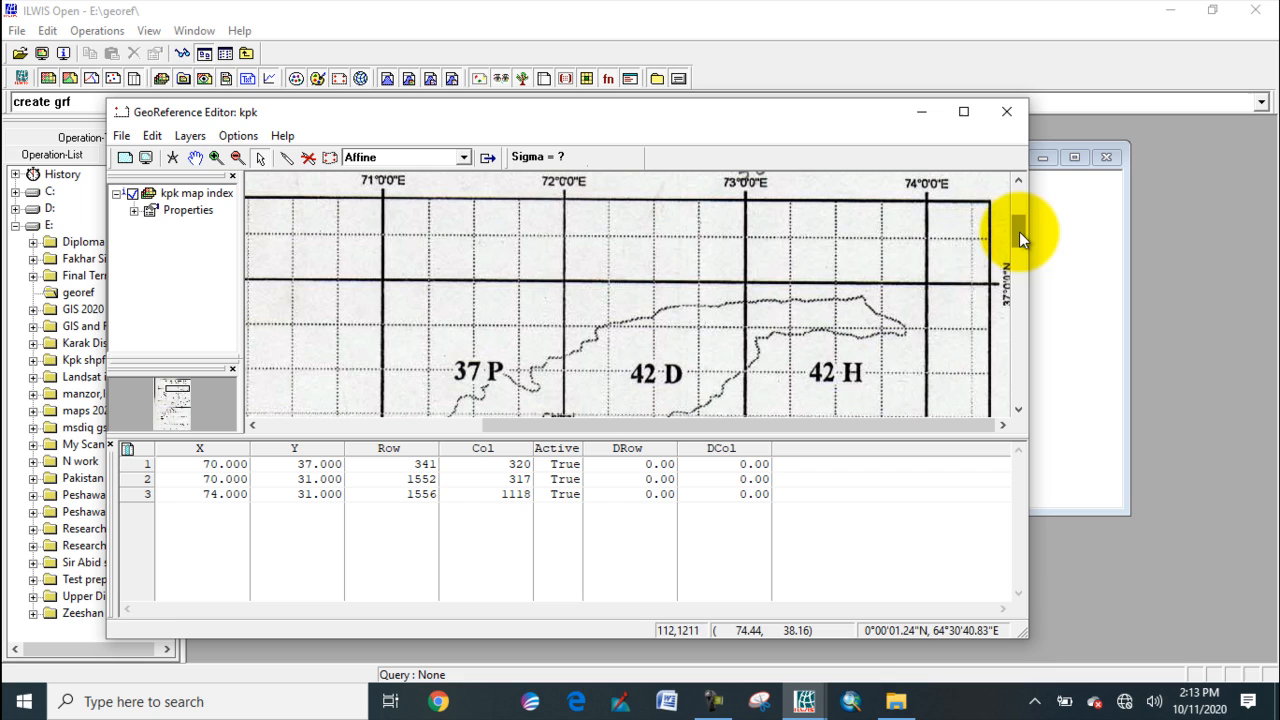
click(928, 284)
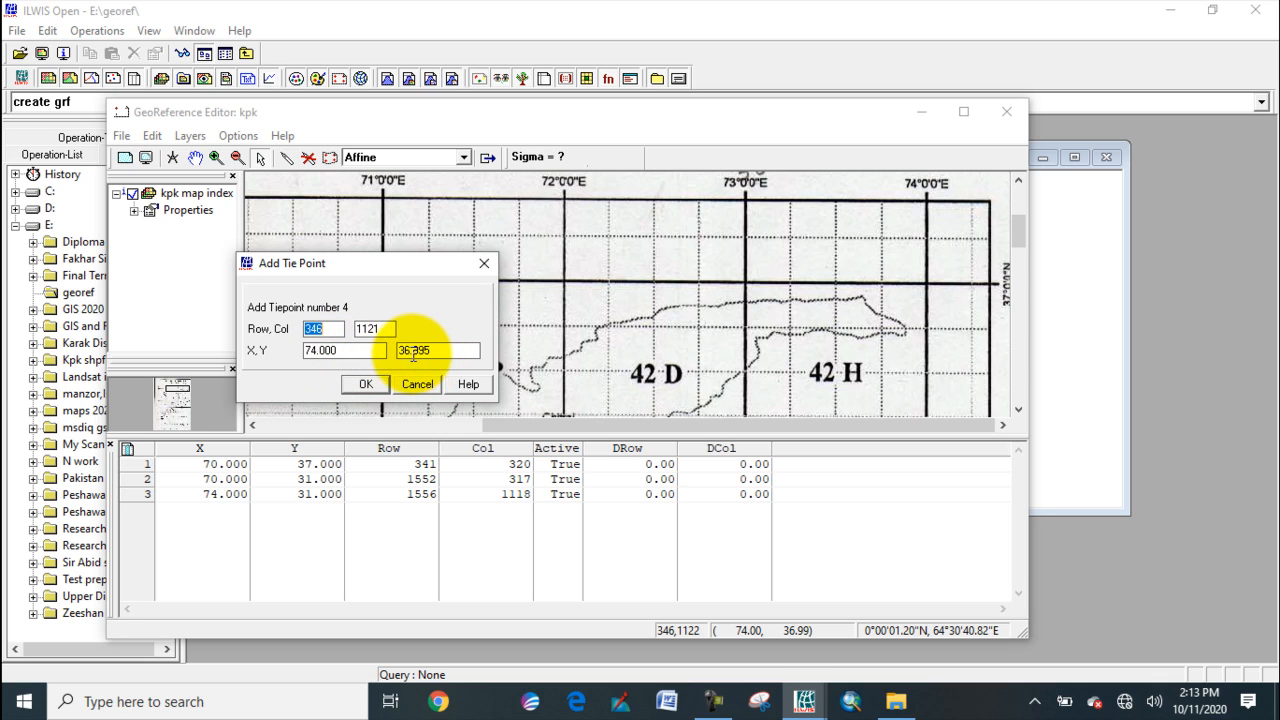
click(351, 355)
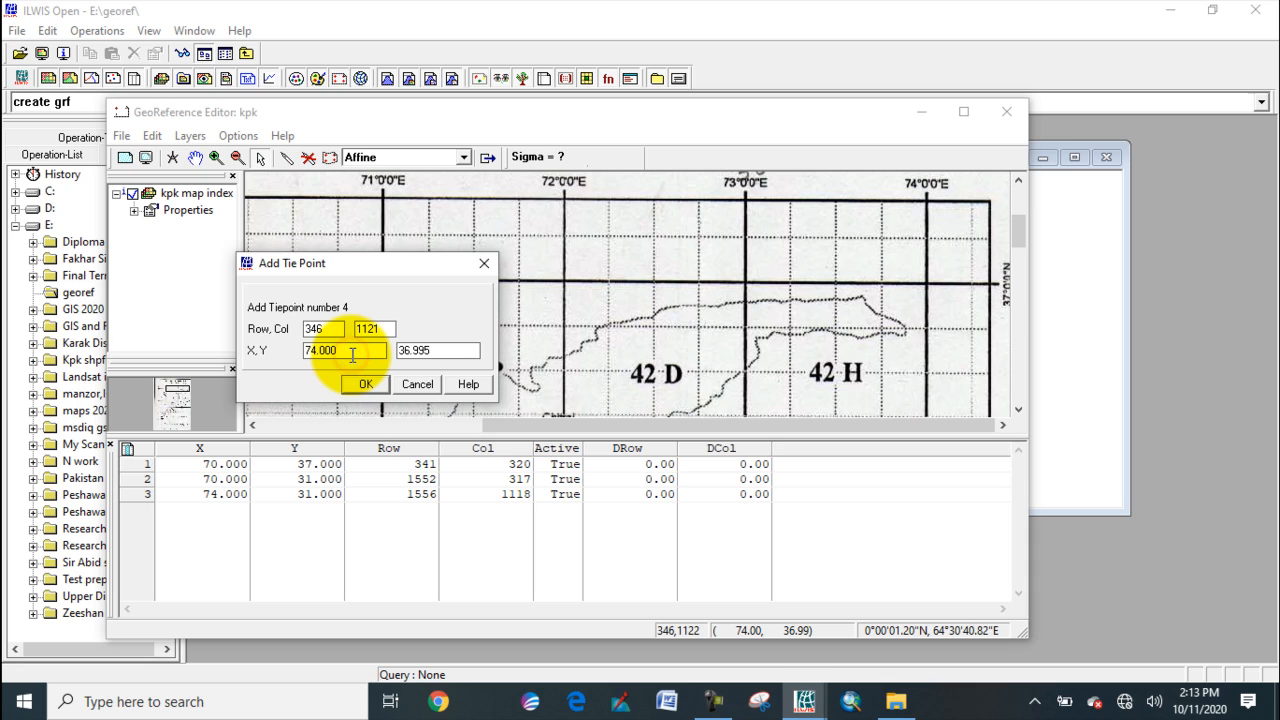
double_click(433, 351)
text(36)
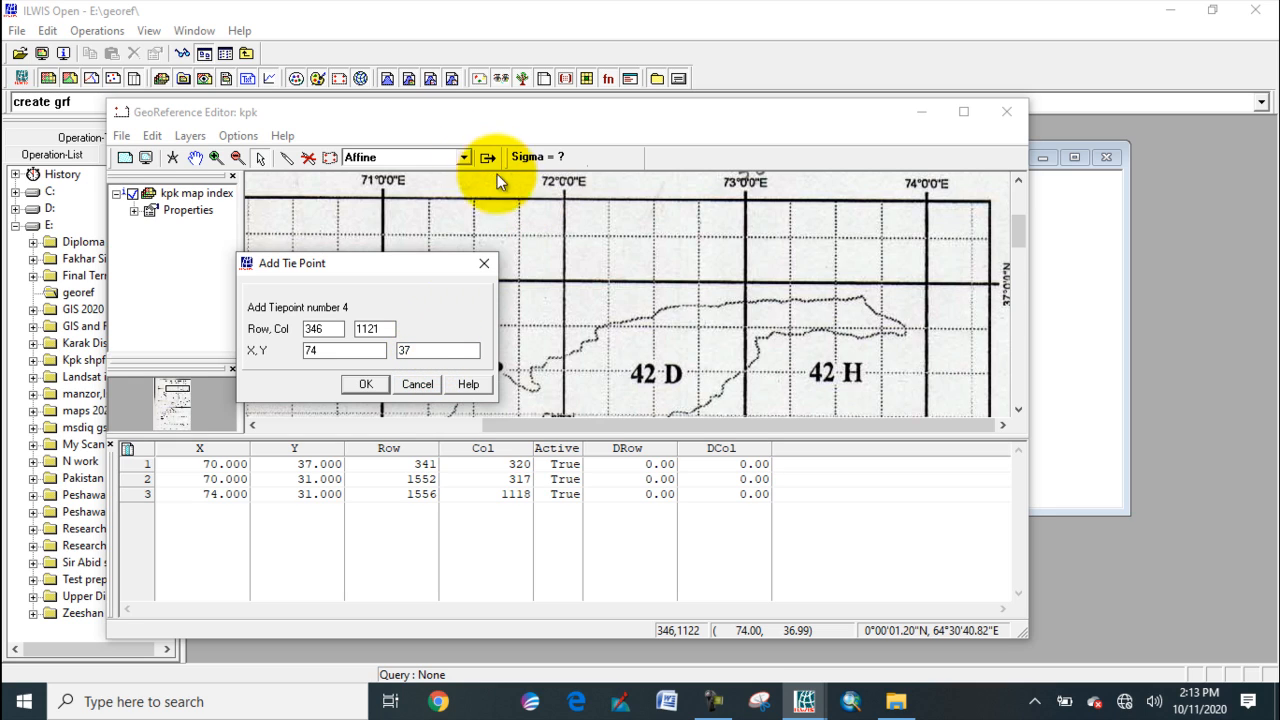
click(365, 386)
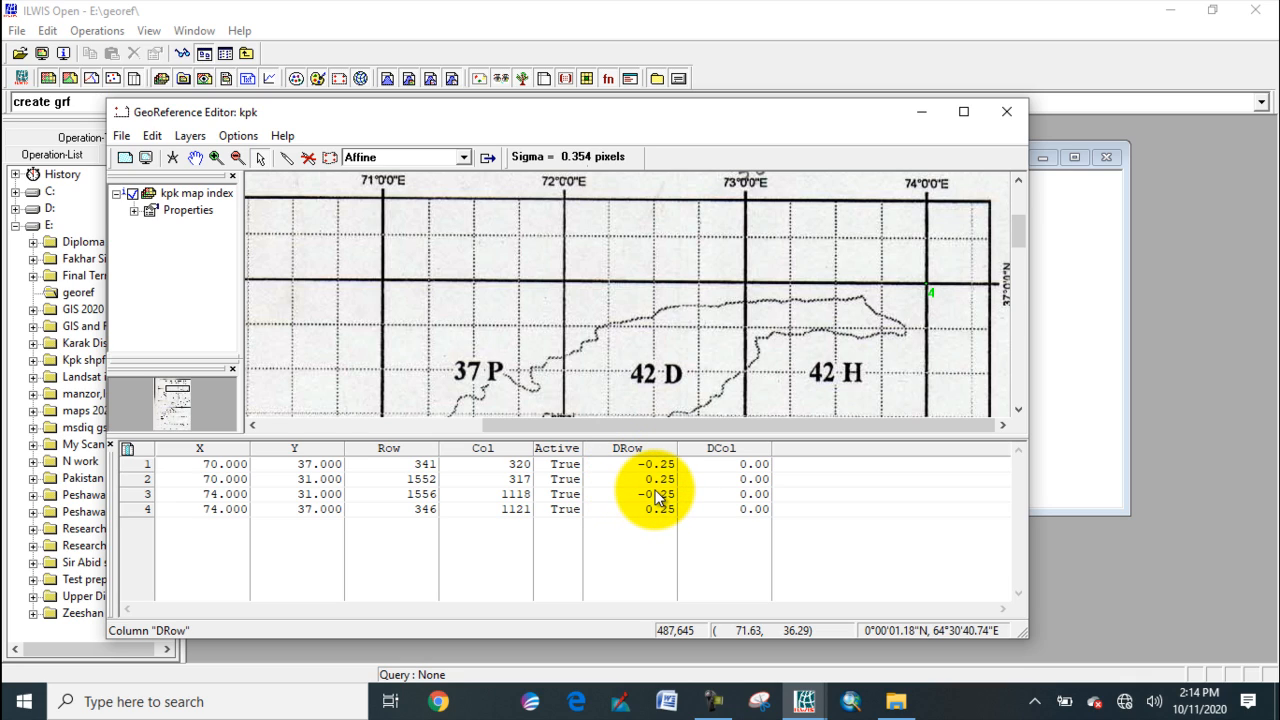
Exit the georeference editor and maximize the kpk map index window.
click(487, 159)
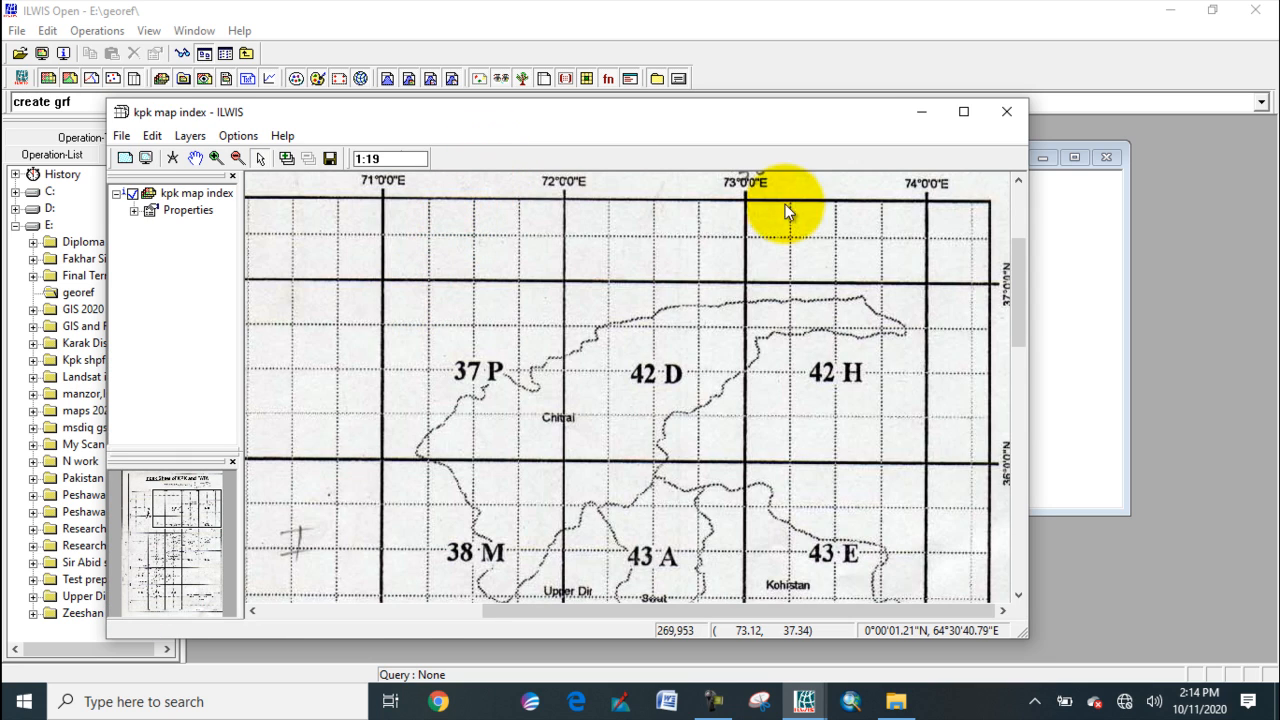
click(963, 112)
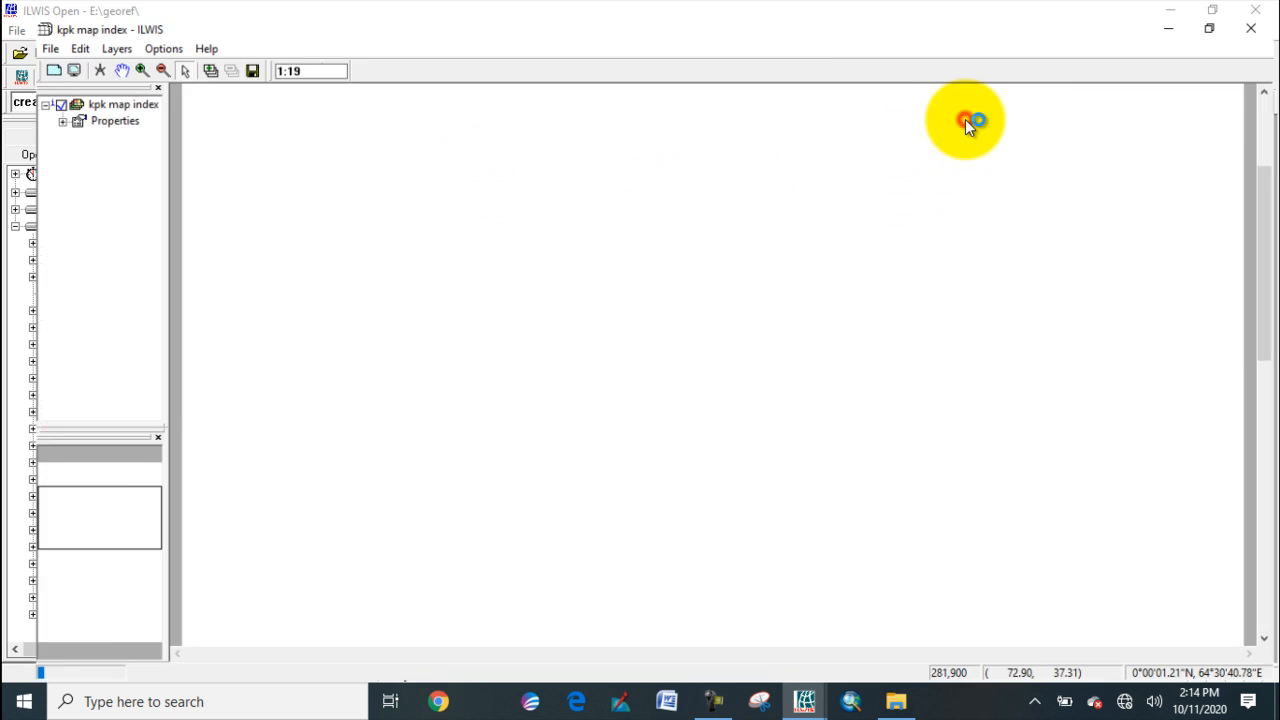